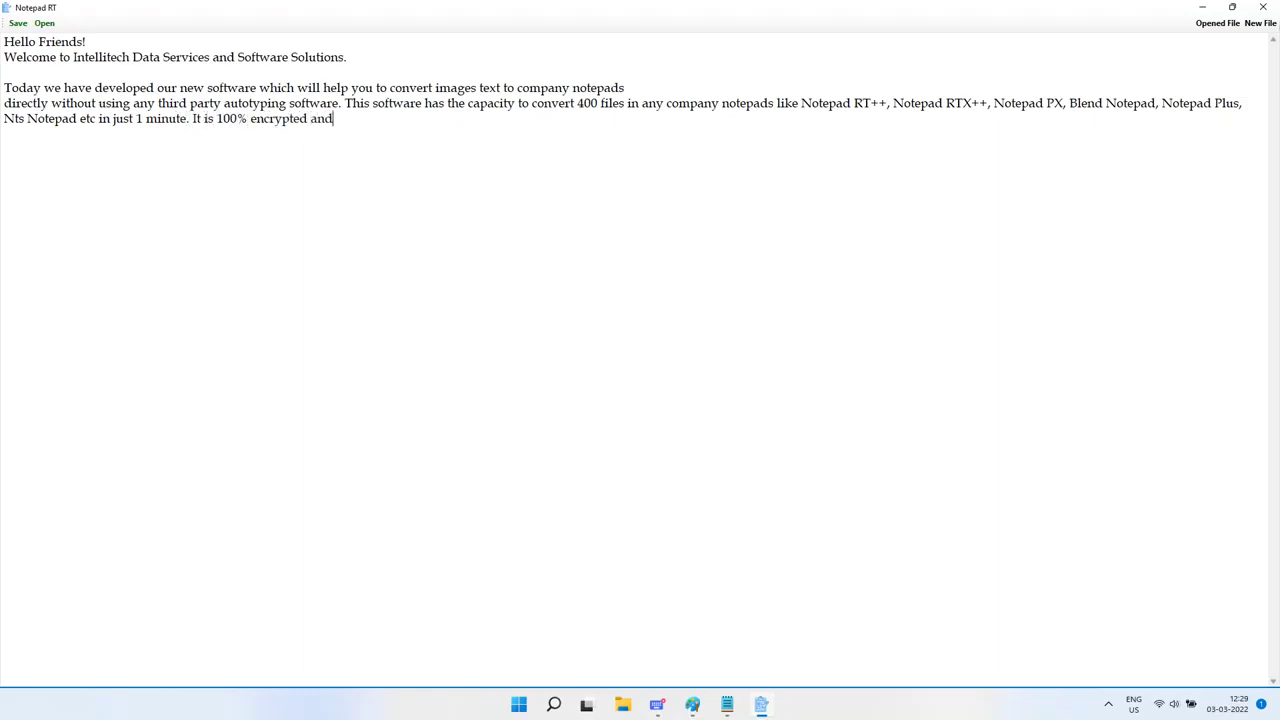
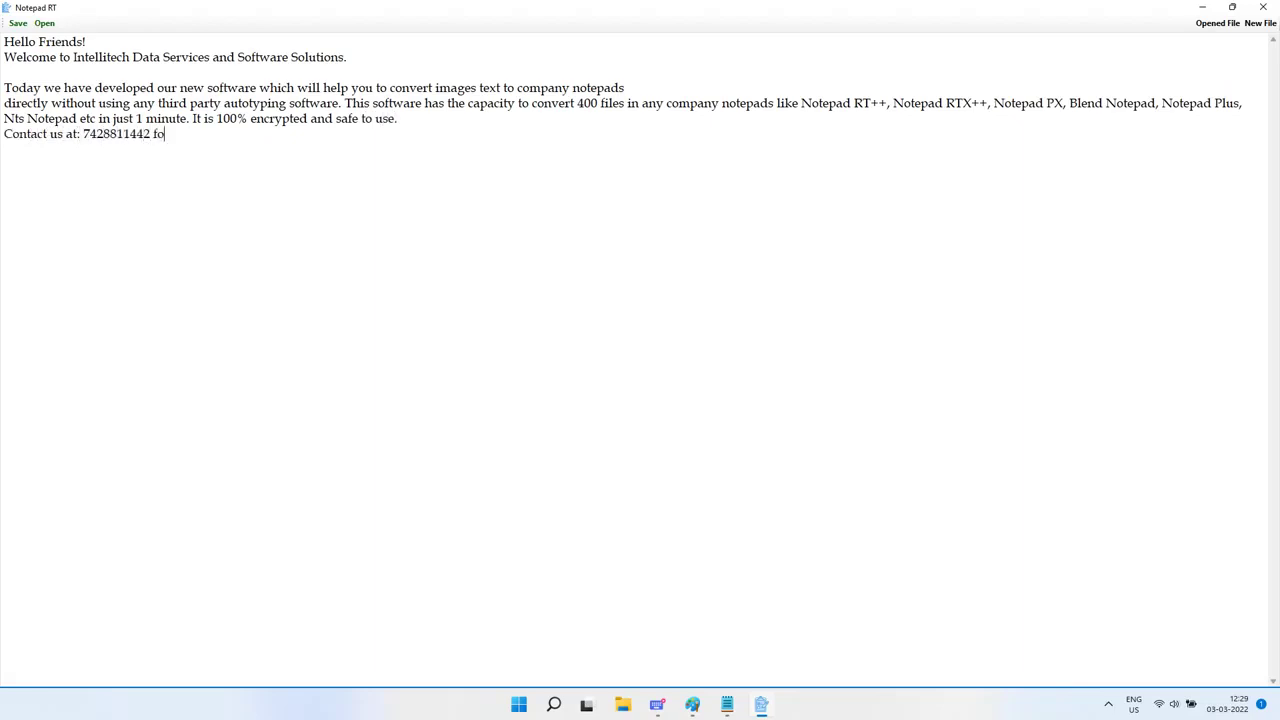
Step: Finish the safety sentence and contact phone line, then shrink the Notepad RT window
text(r more details and prices:-)
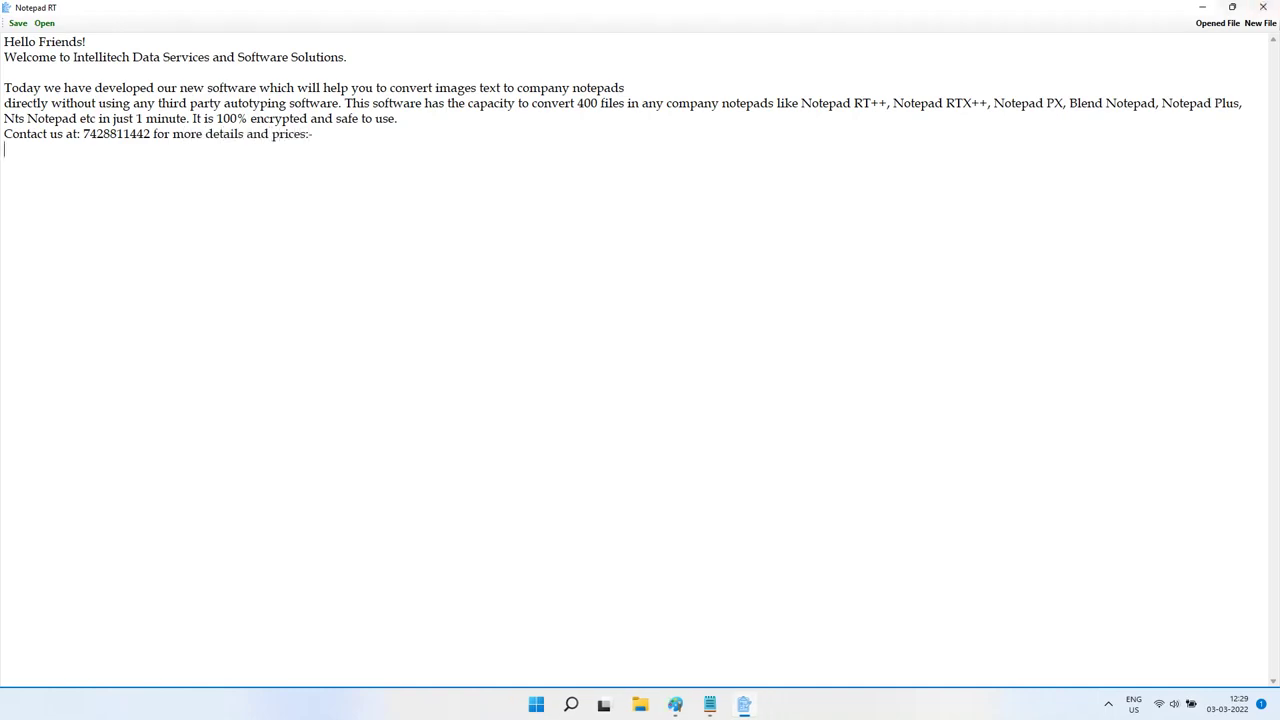
drag(828, 8, 548, 350)
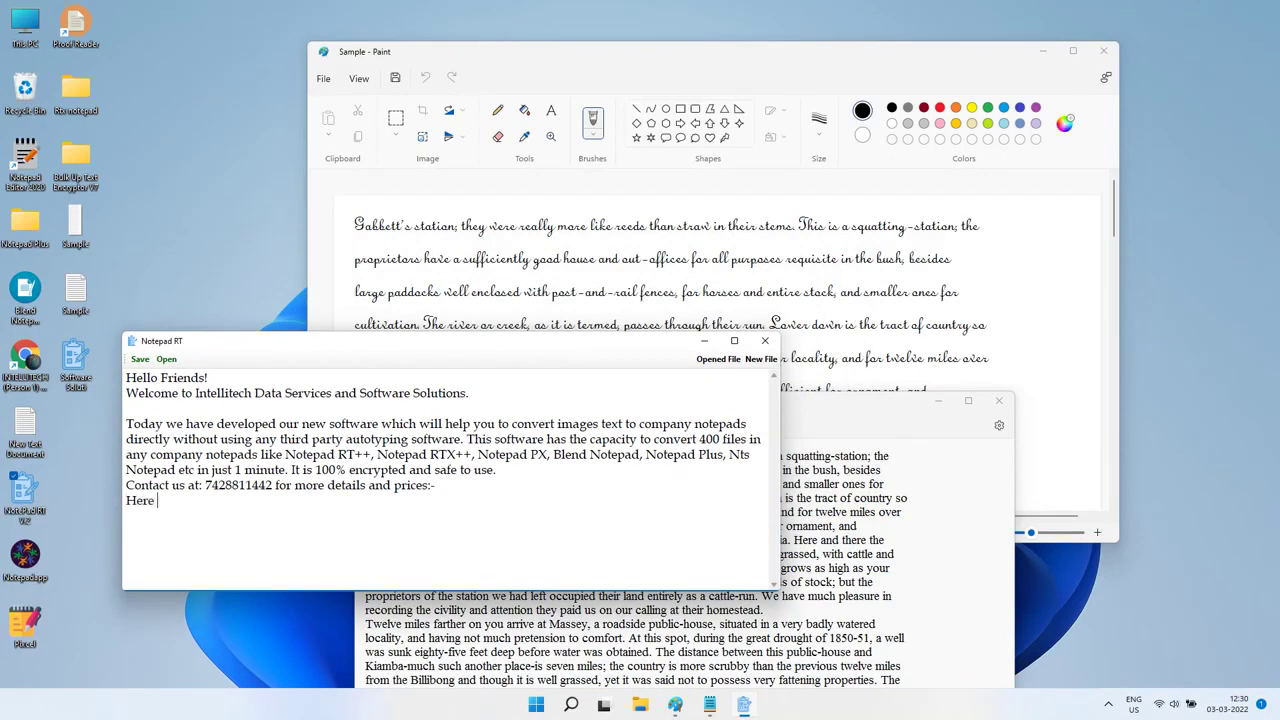
Step: Finish typing the demo line, then erase all of the note's text
text(emo of that Software:-)
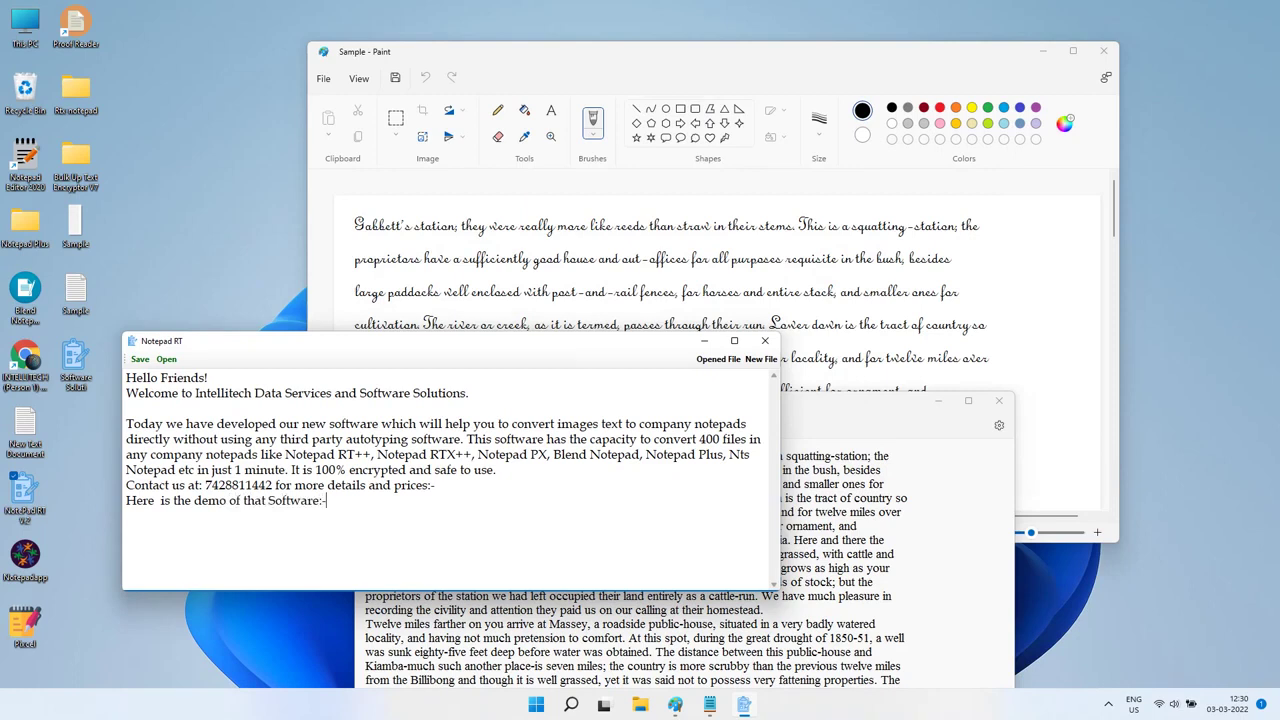
key(ctrl+a)
key(BackSpace)
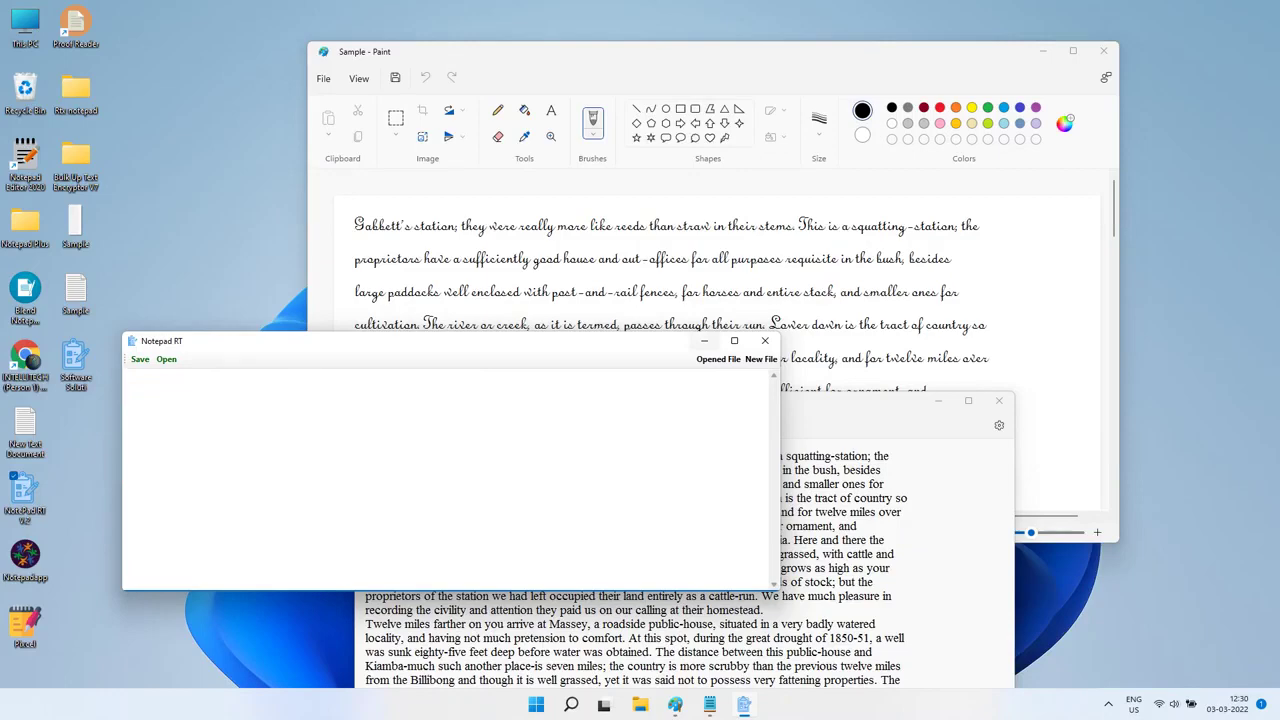
Step: Close Notepad RT without saving, then close the sample Notepad and Paint windows
click(765, 341)
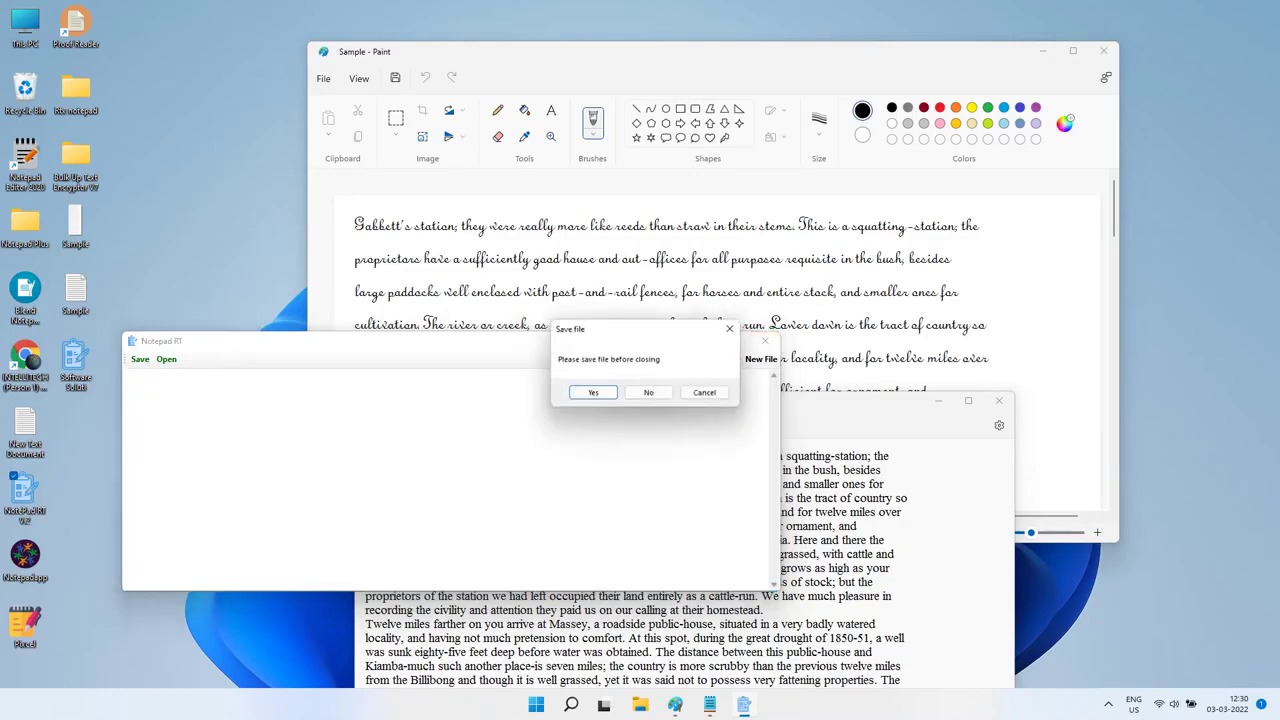
click(648, 392)
click(999, 400)
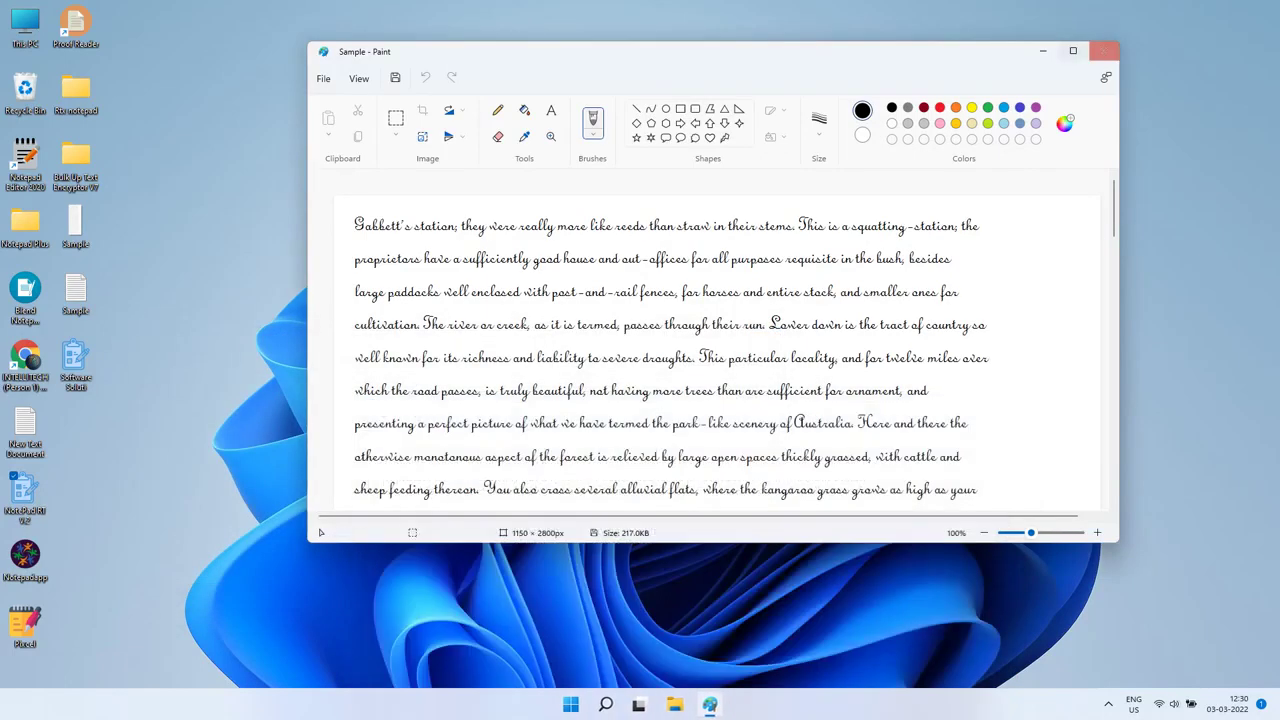
click(1103, 50)
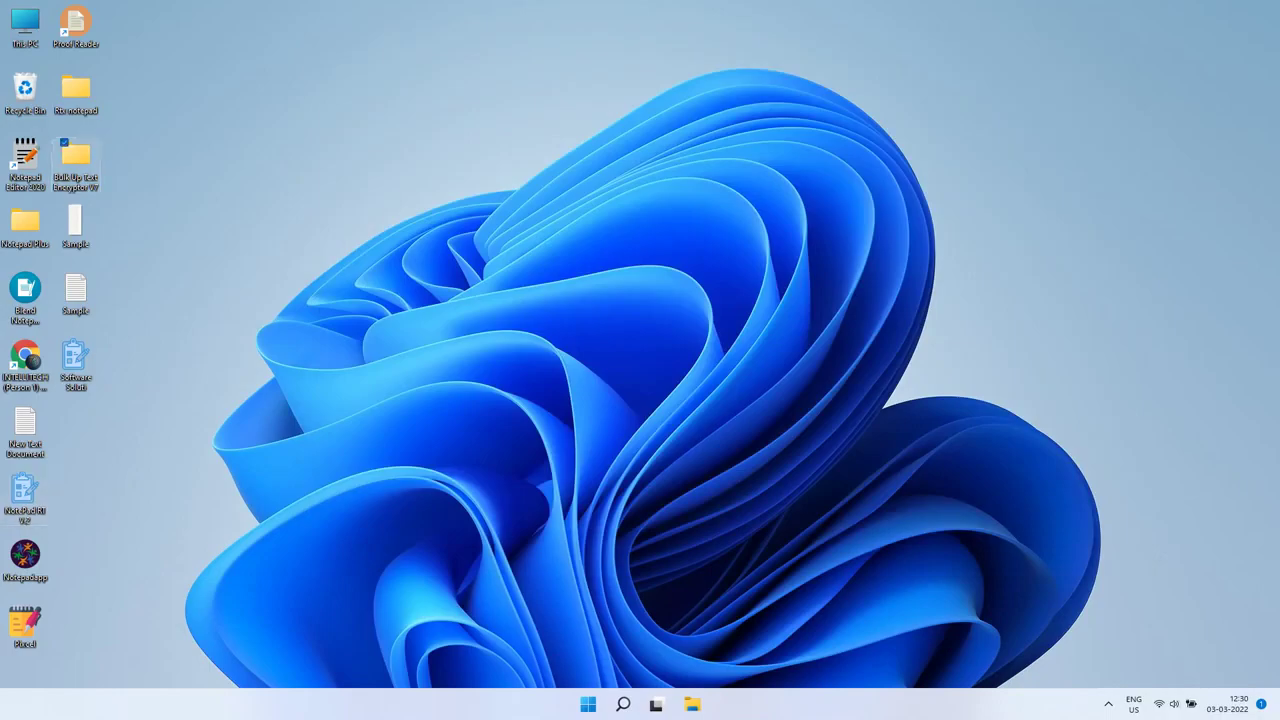
Step: Launch Bulk Up Text Encryptor from its V7 folder
double_click(75, 155)
click(325, 117)
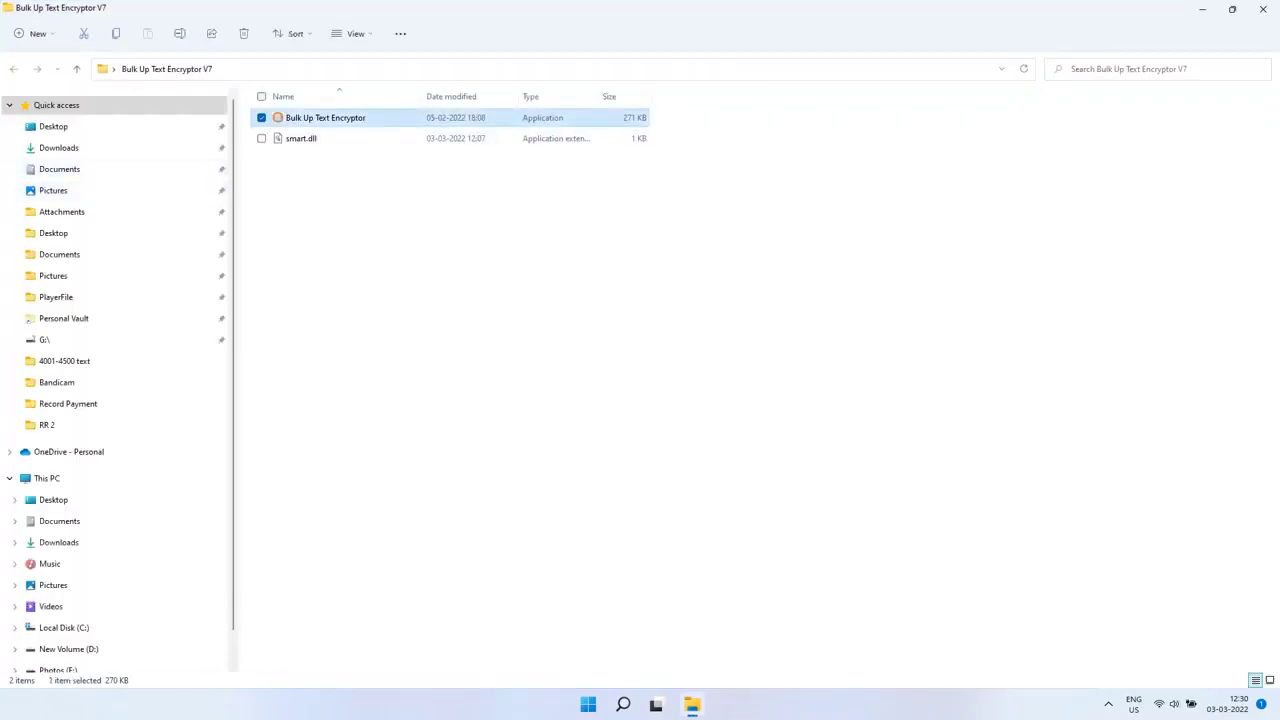
key(Return)
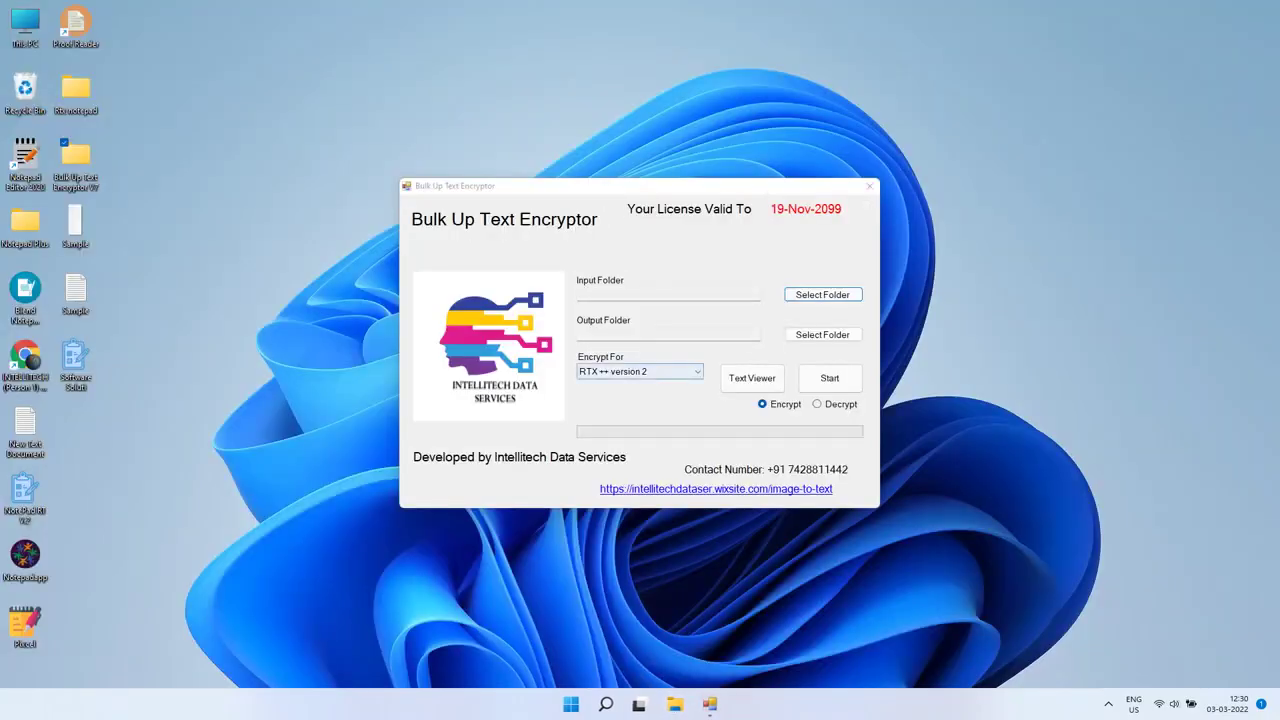
Step: Set Desktop as input and output folder, run the RTX ++ conversion, and centre Sample.rtx
key(Return)
key(Return)
key(Tab)
key(Return)
key(Return)
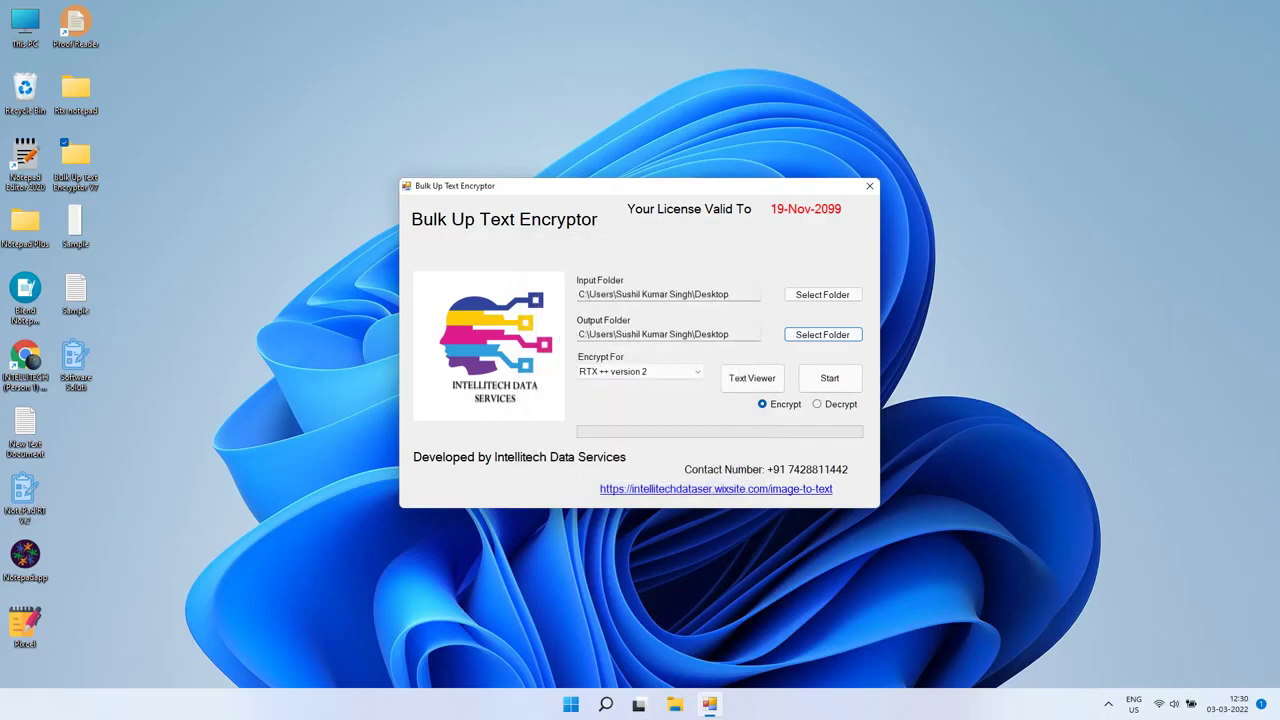
key(Tab)
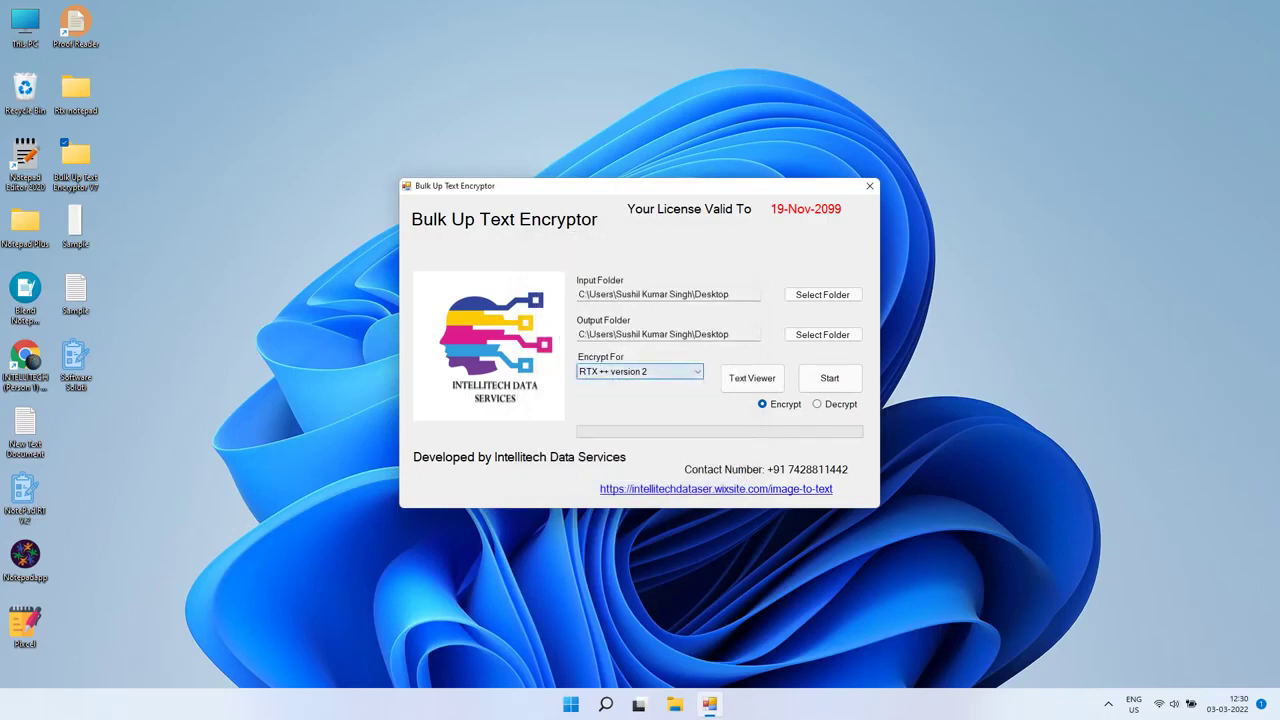
key(Tab)
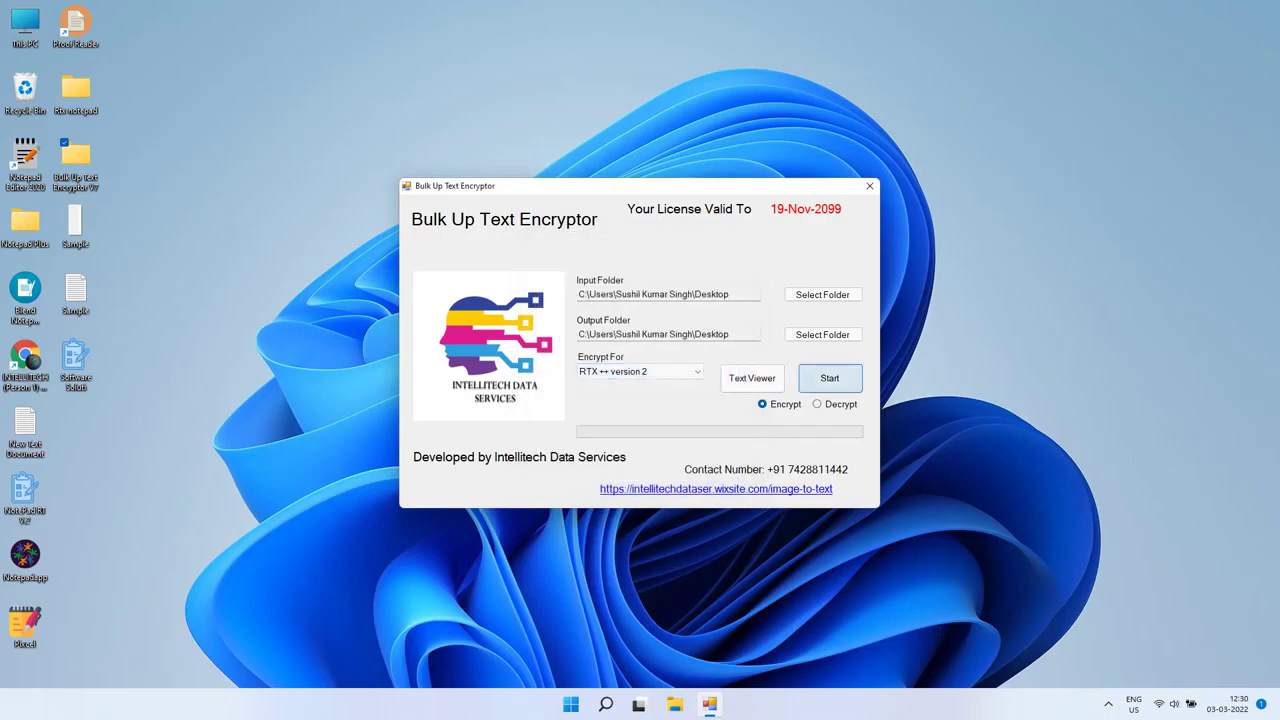
key(Return)
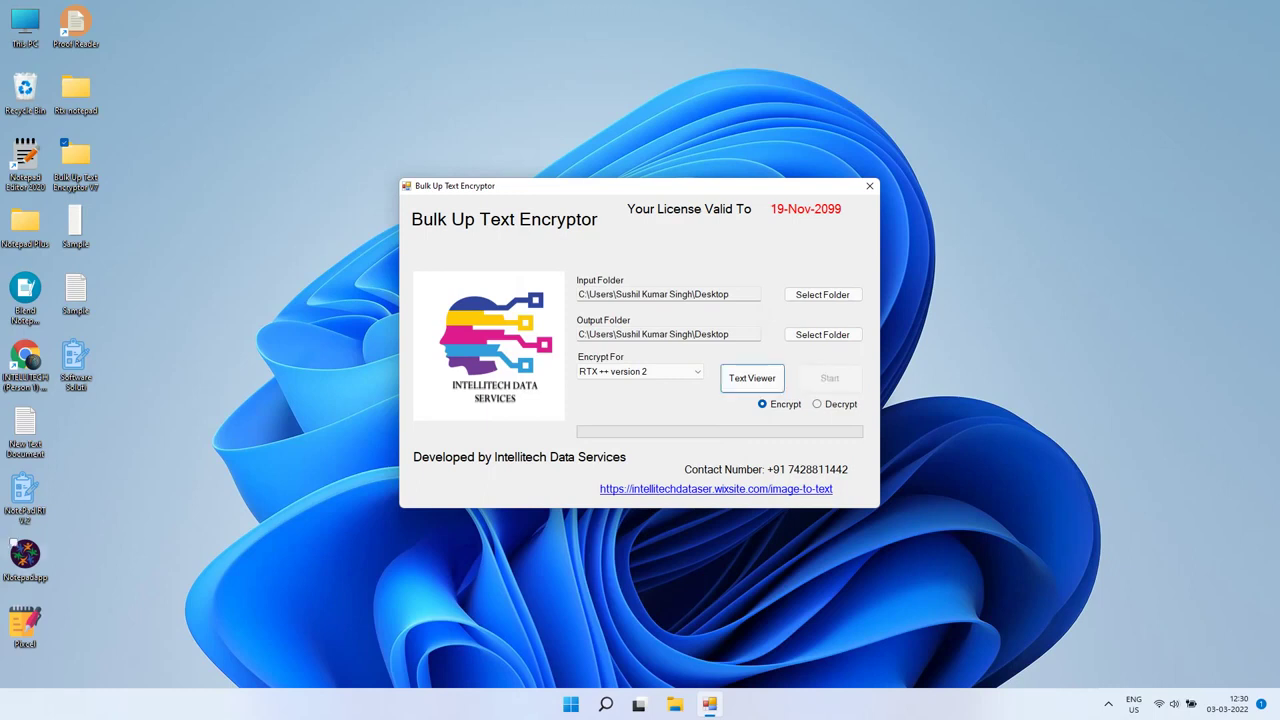
click(75, 365)
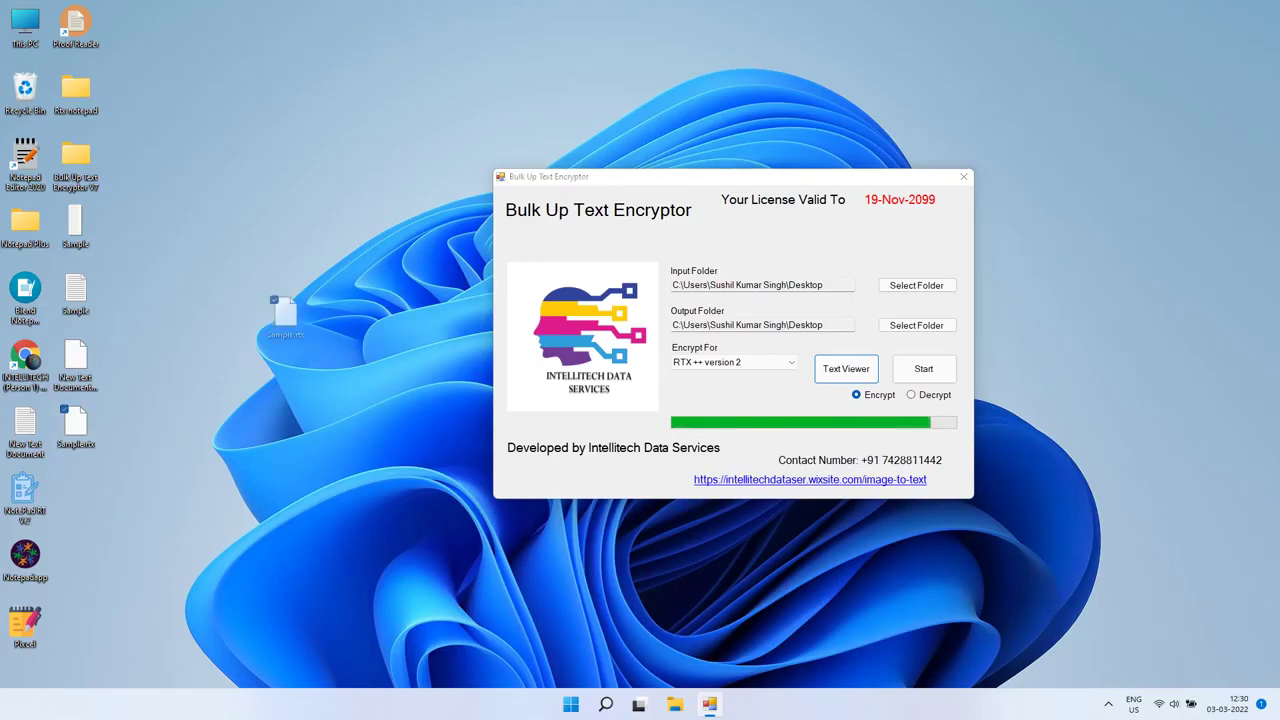
drag(265, 335, 330, 292)
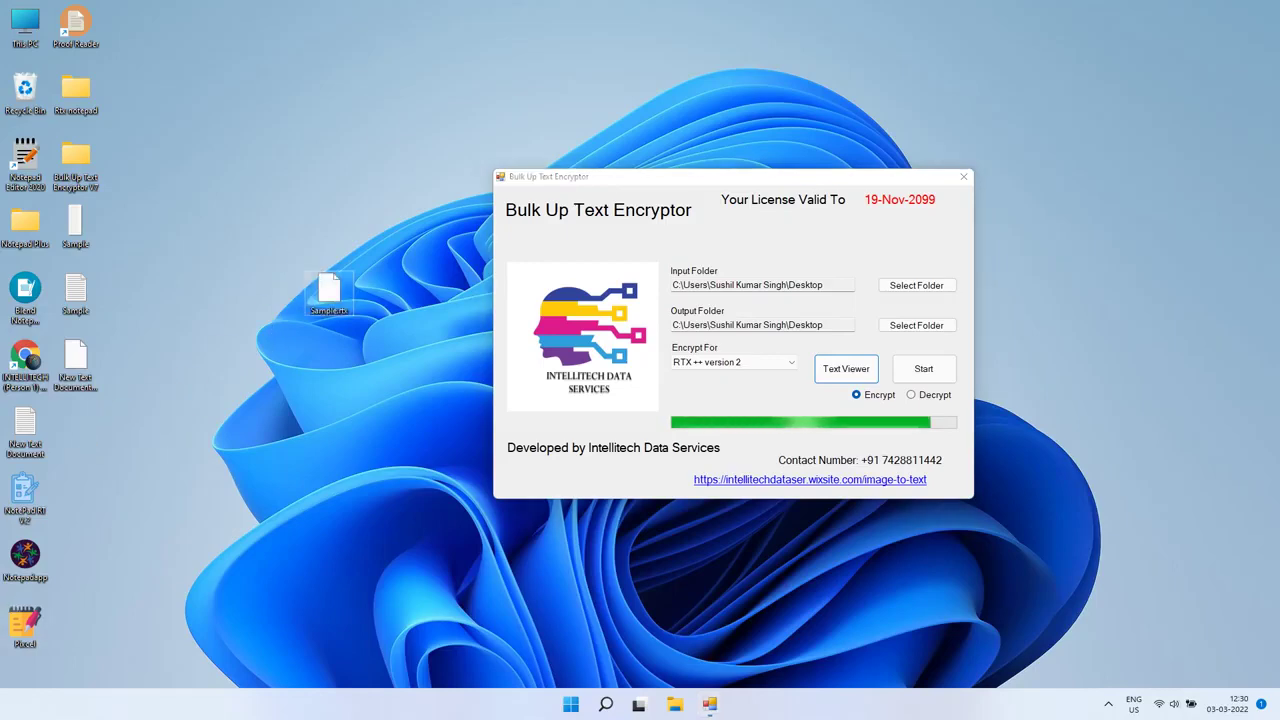
double_click(75, 88)
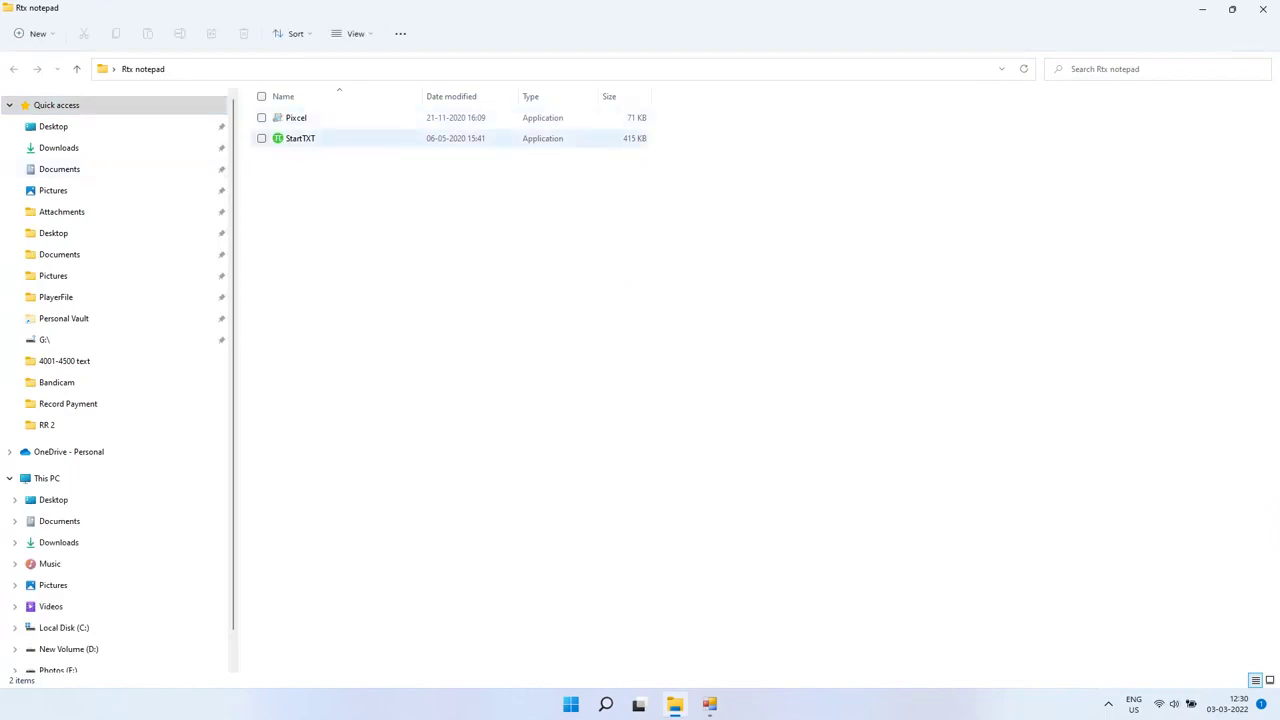
click(300, 138)
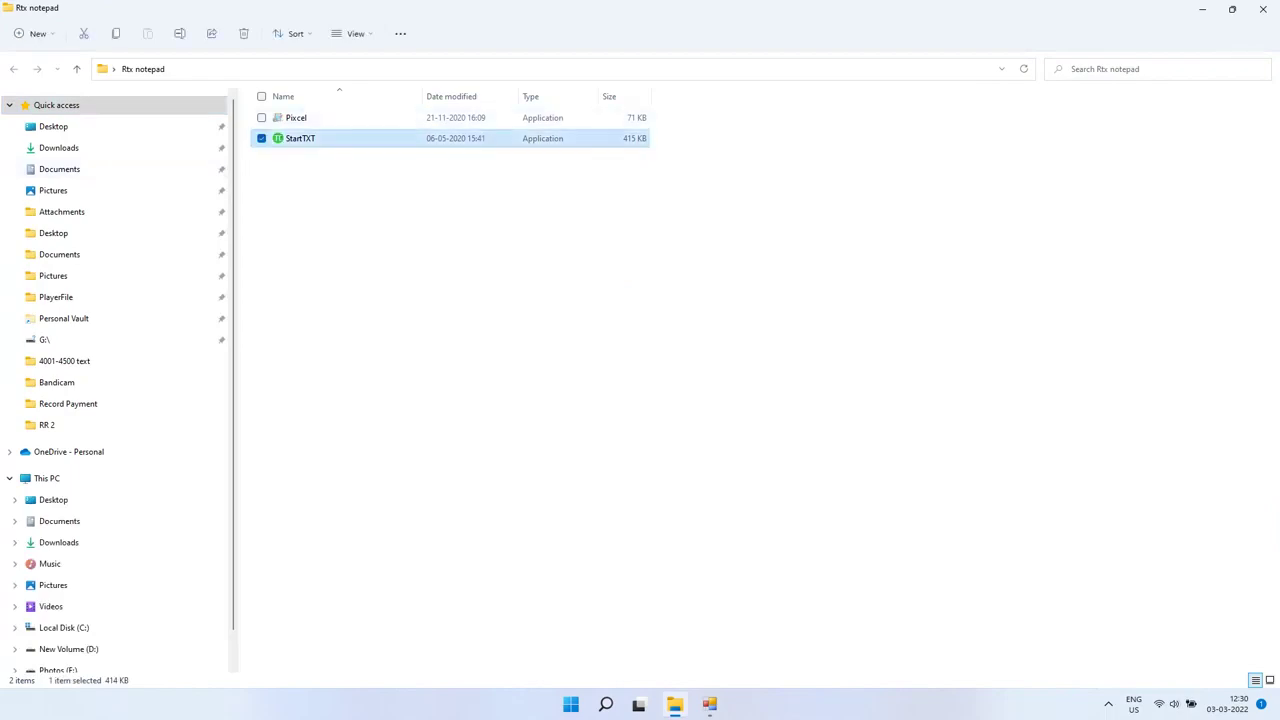
key(alt+F4)
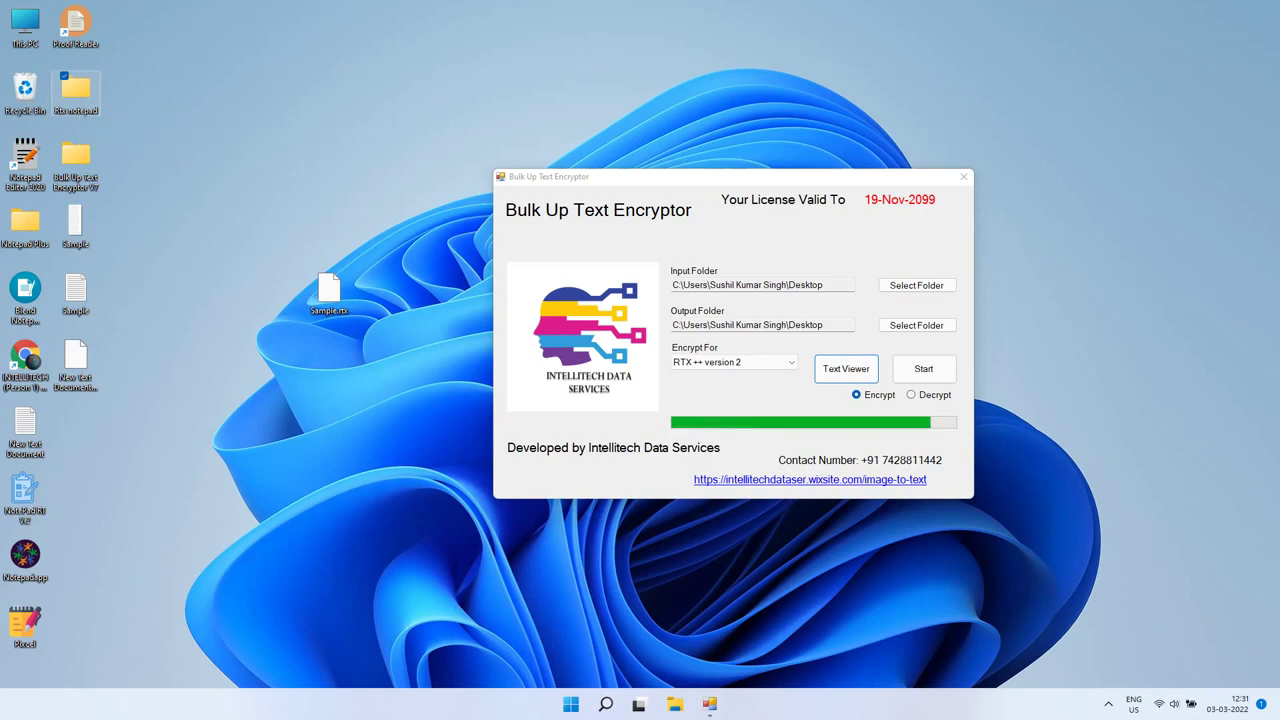
double_click(75, 88)
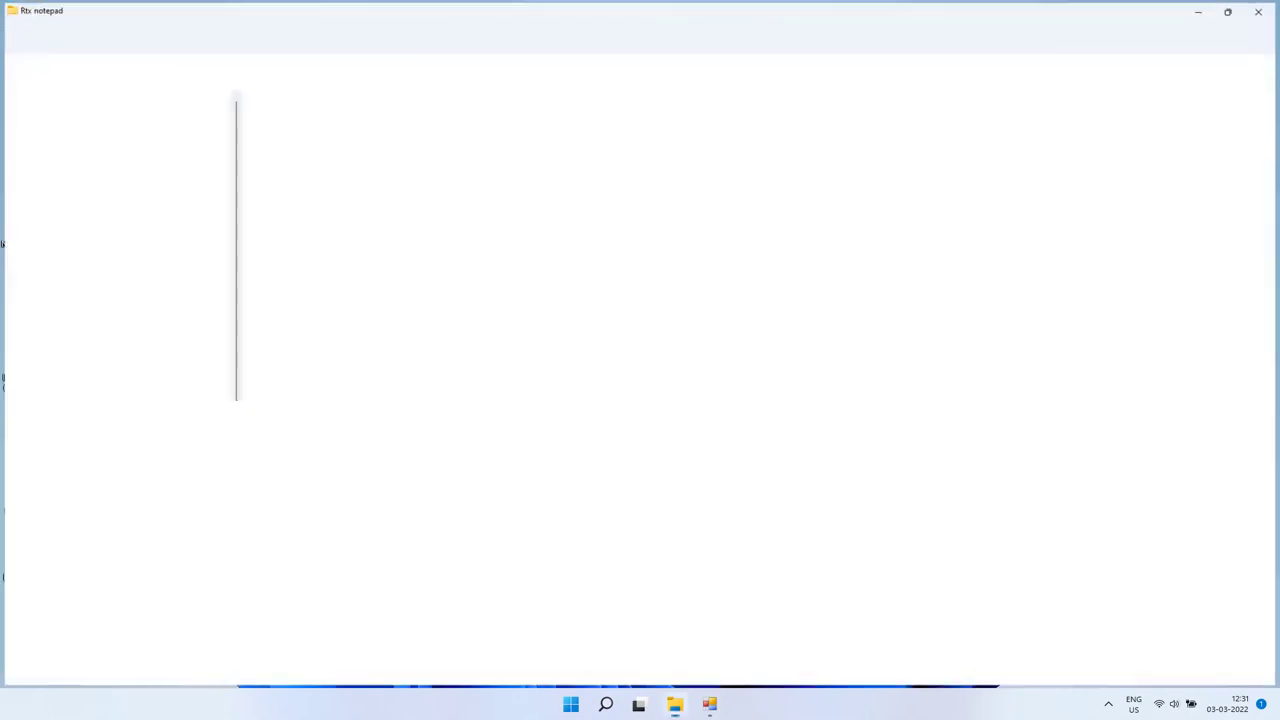
click(330, 118)
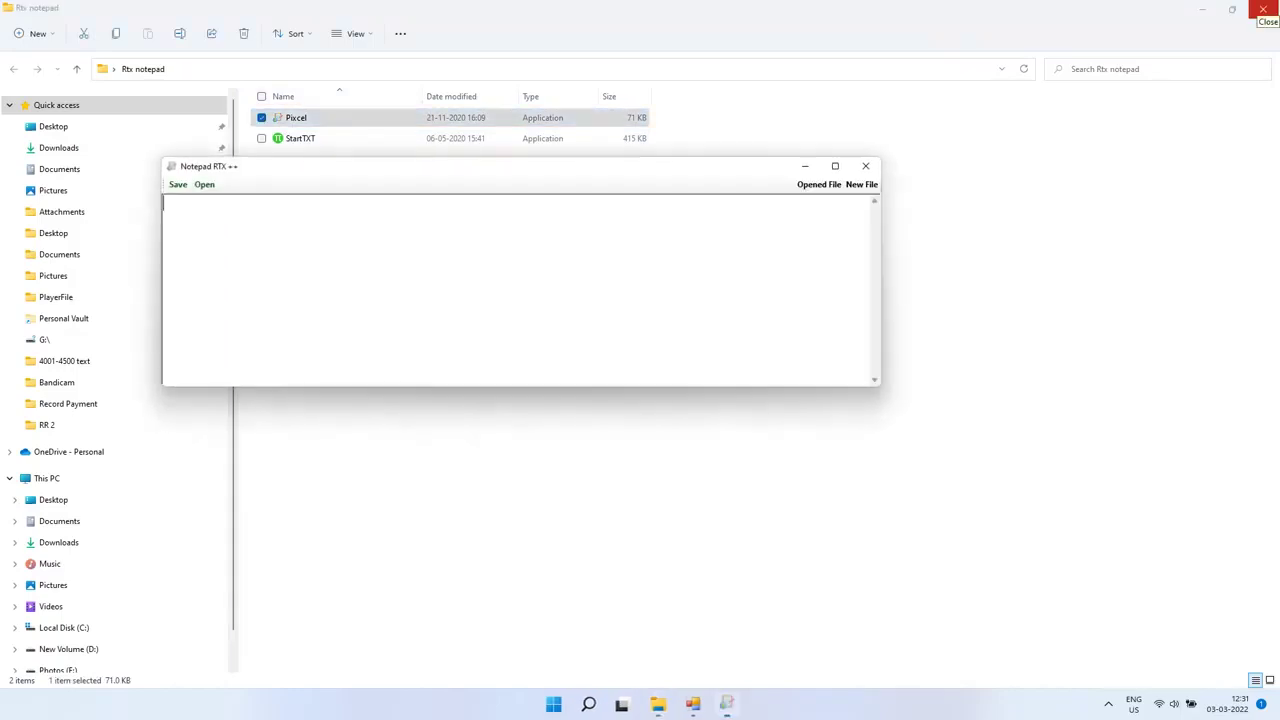
click(1263, 9)
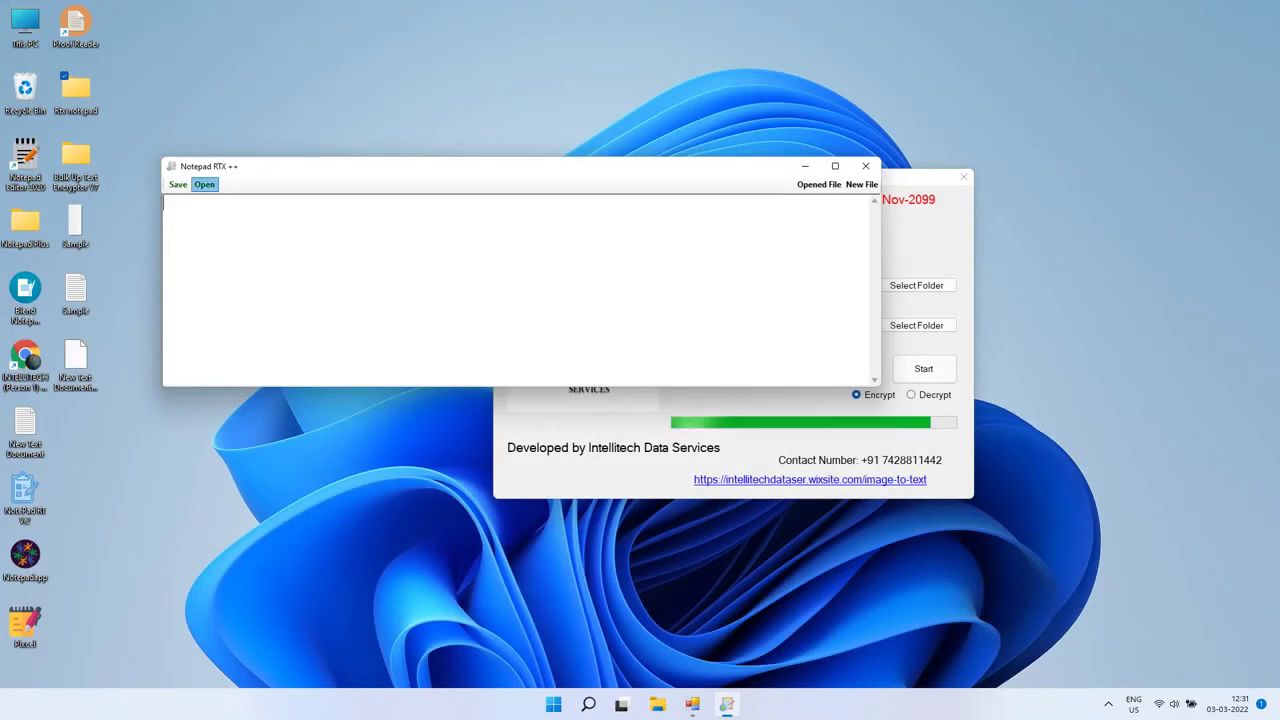
click(204, 184)
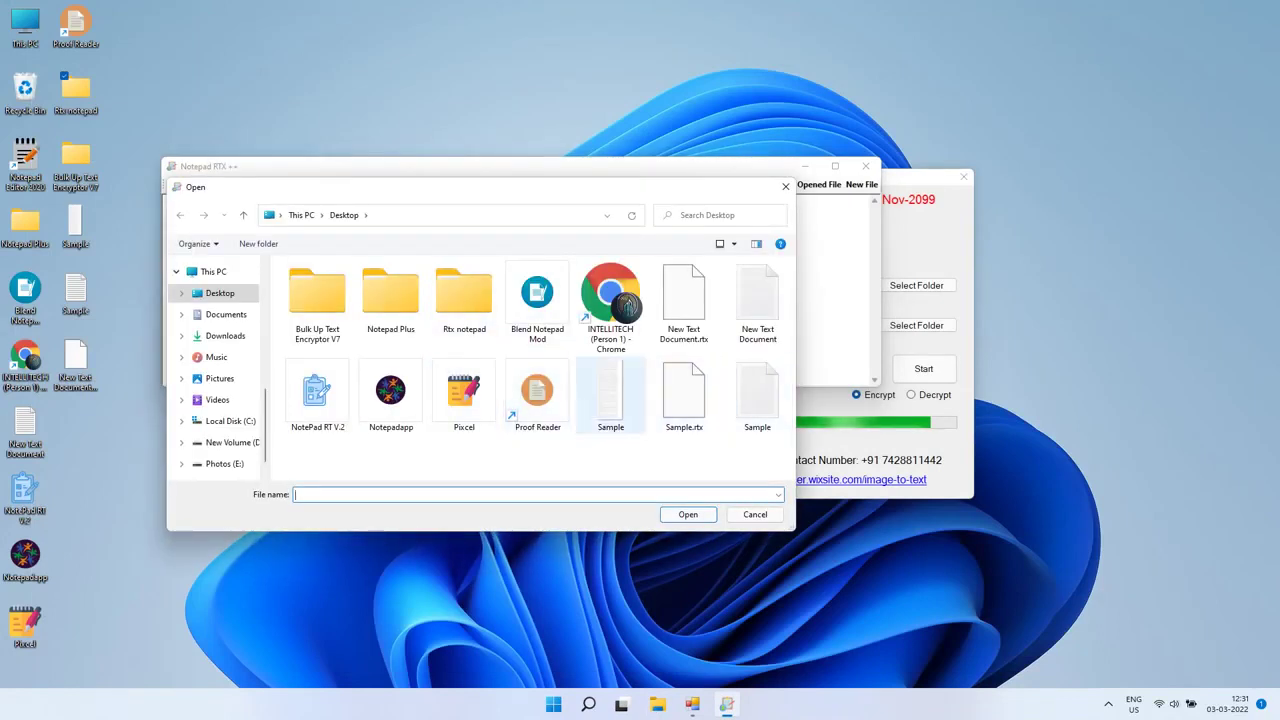
click(684, 395)
key(Return)
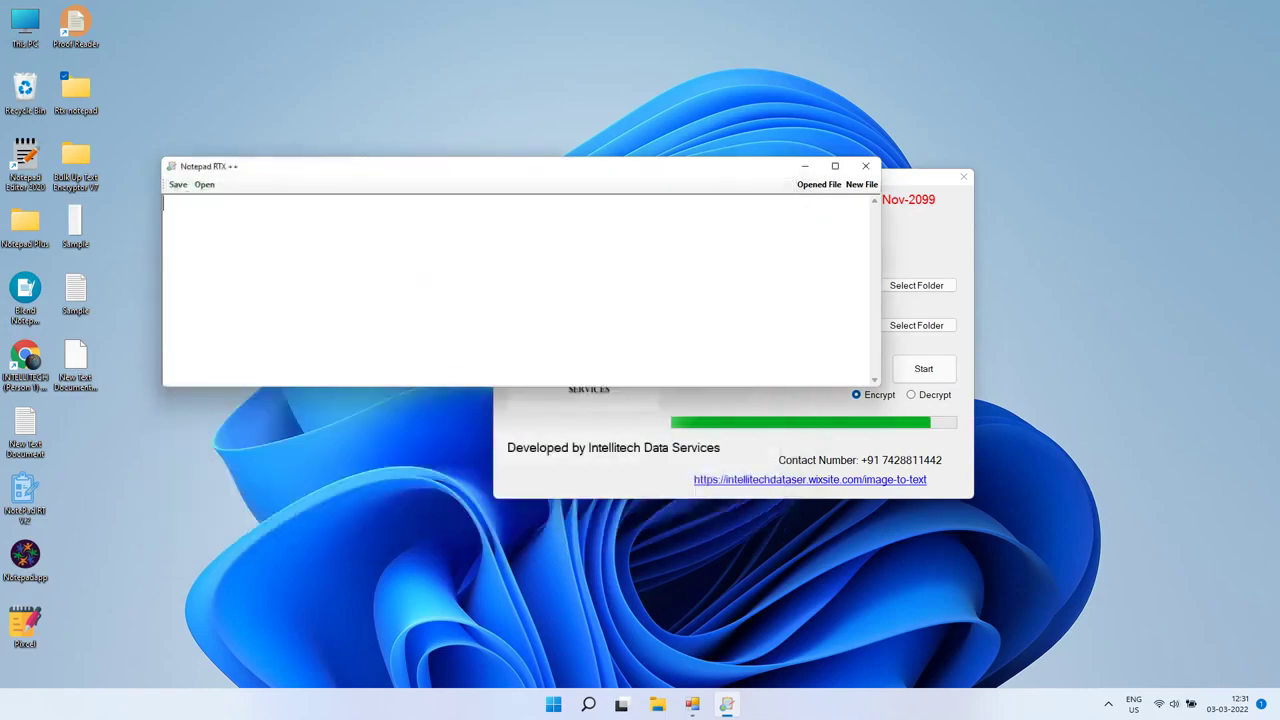
key(super+Up)
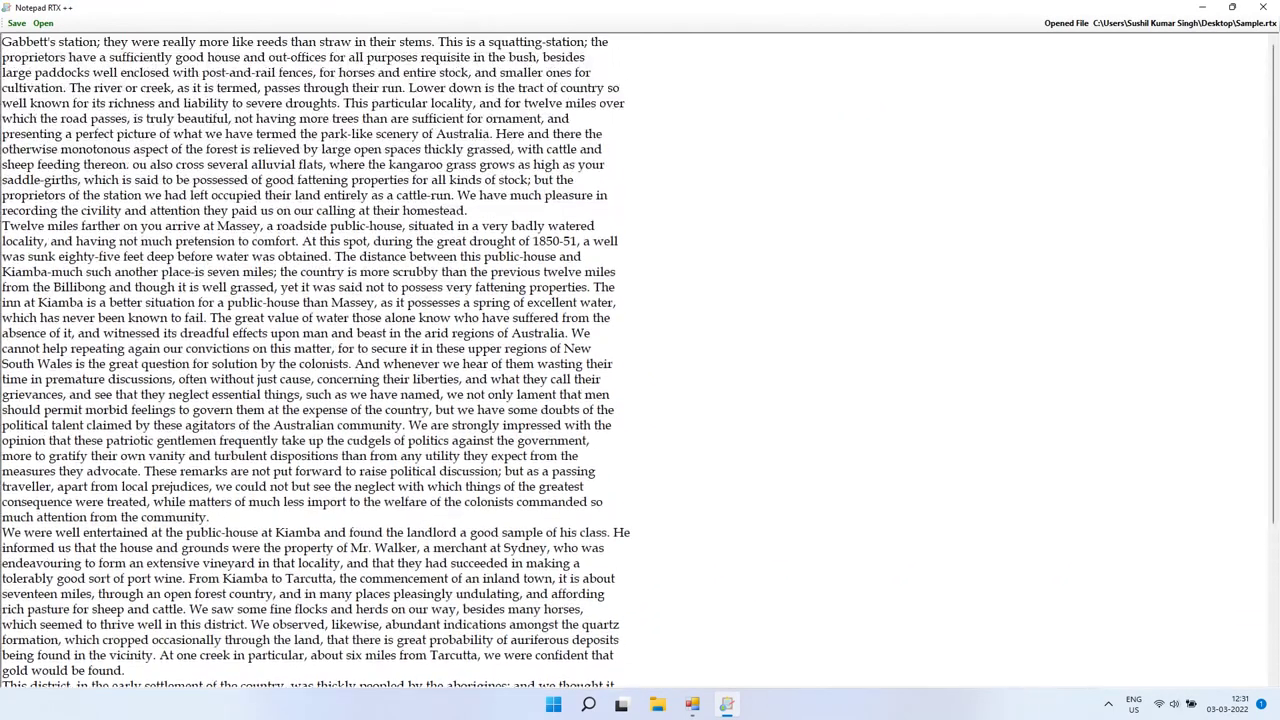
click(1263, 7)
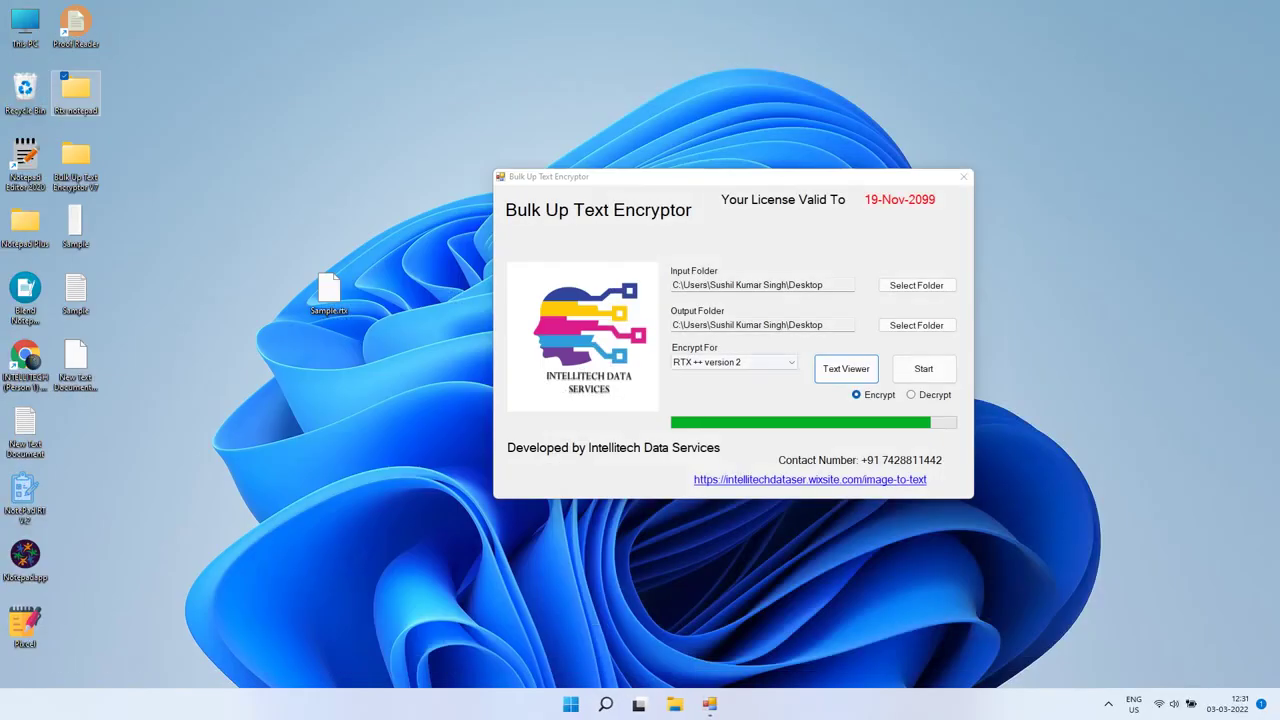
Step: Convert the Desktop sample for NotePad RT V.2, keeping Desktop as input and output
click(735, 362)
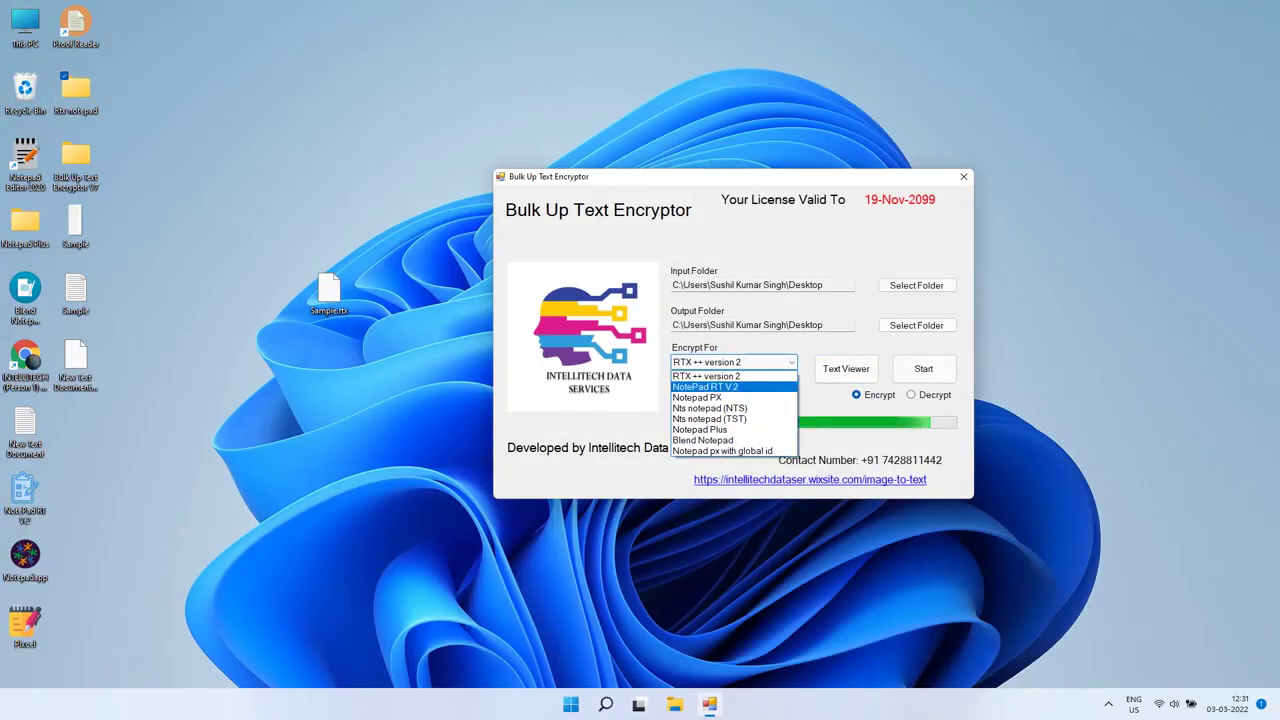
click(705, 386)
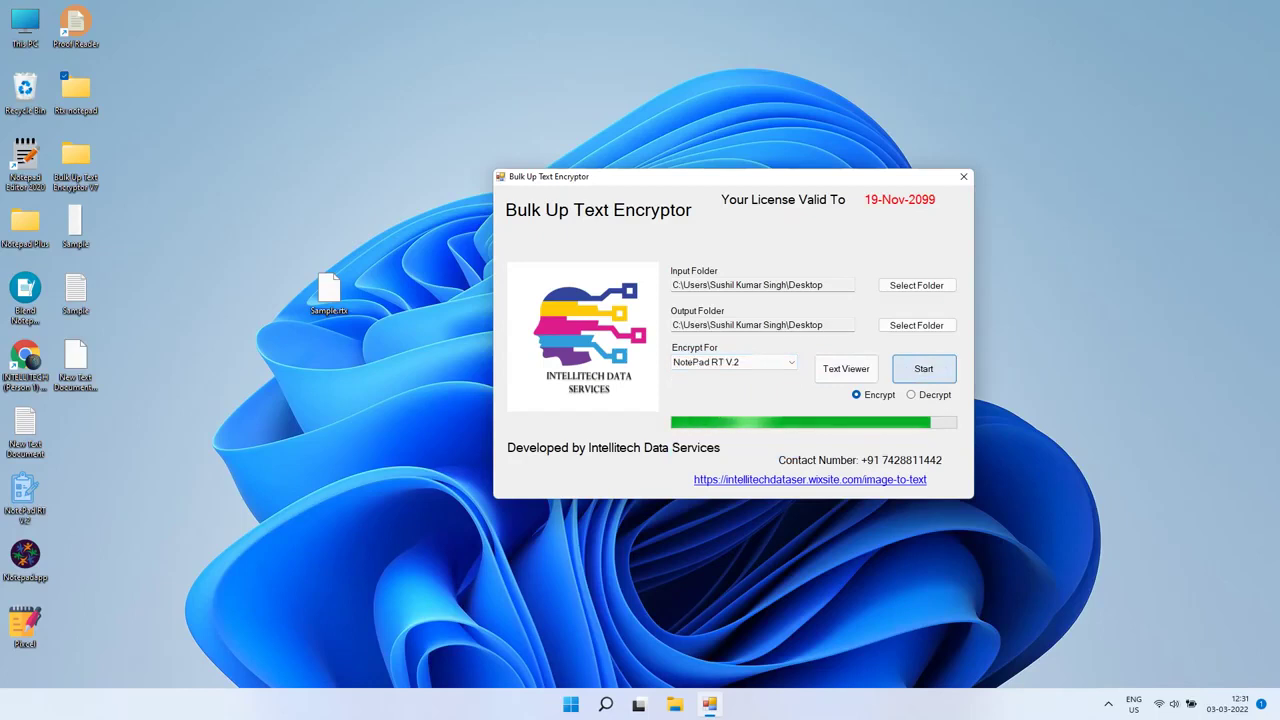
click(916, 285)
click(656, 466)
click(916, 325)
click(709, 466)
click(923, 368)
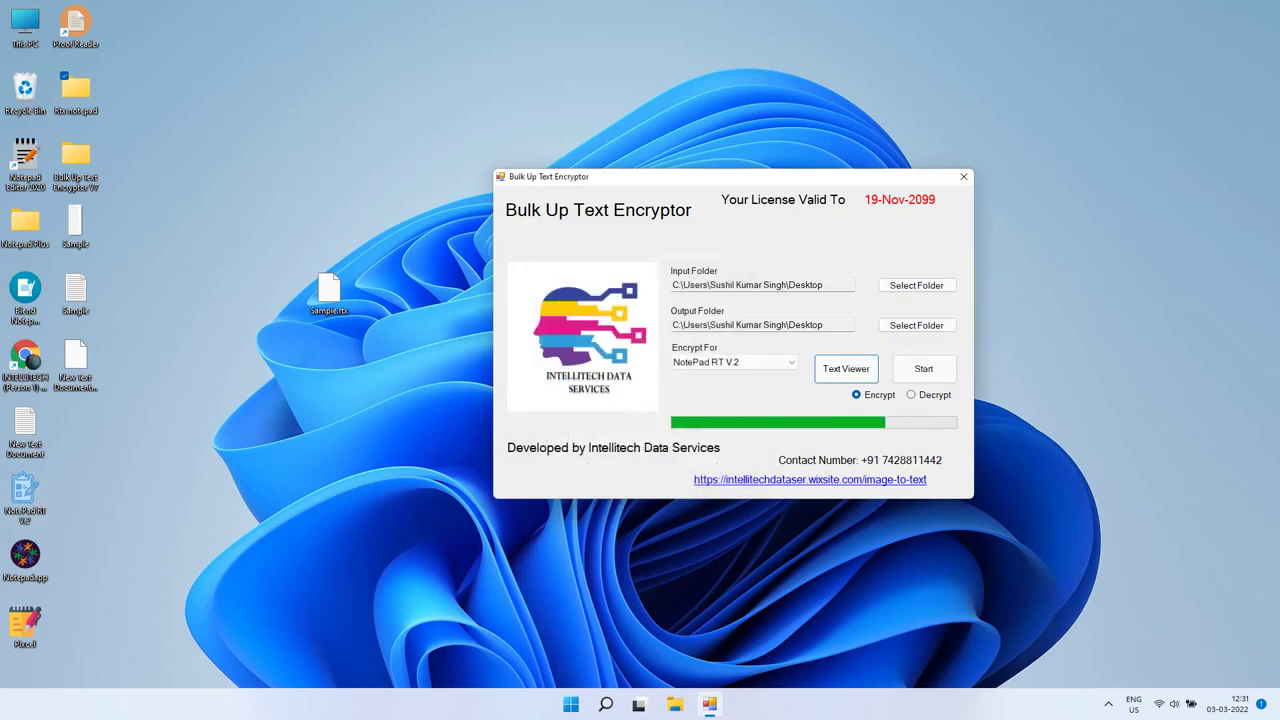
Step: Move the new Sample file to the desktop centre and open Sample.xtt in Notepad RT
drag(75, 490, 328, 358)
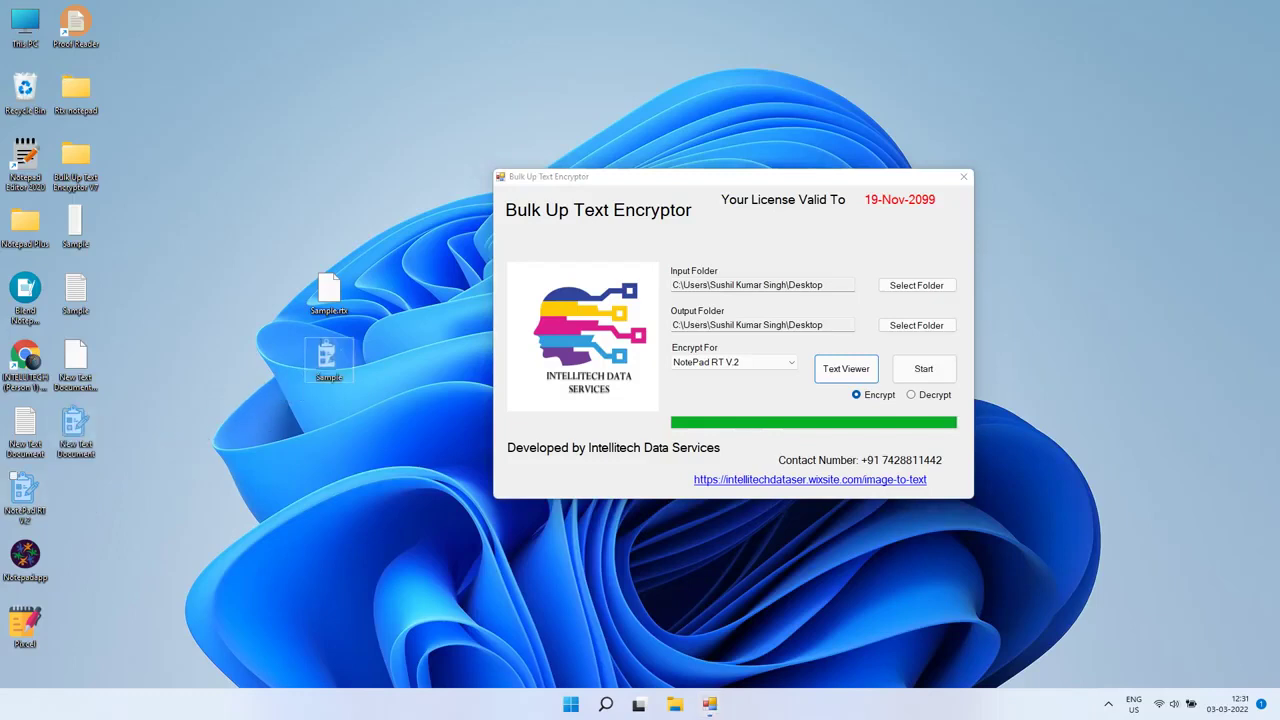
click(25, 495)
click(67, 45)
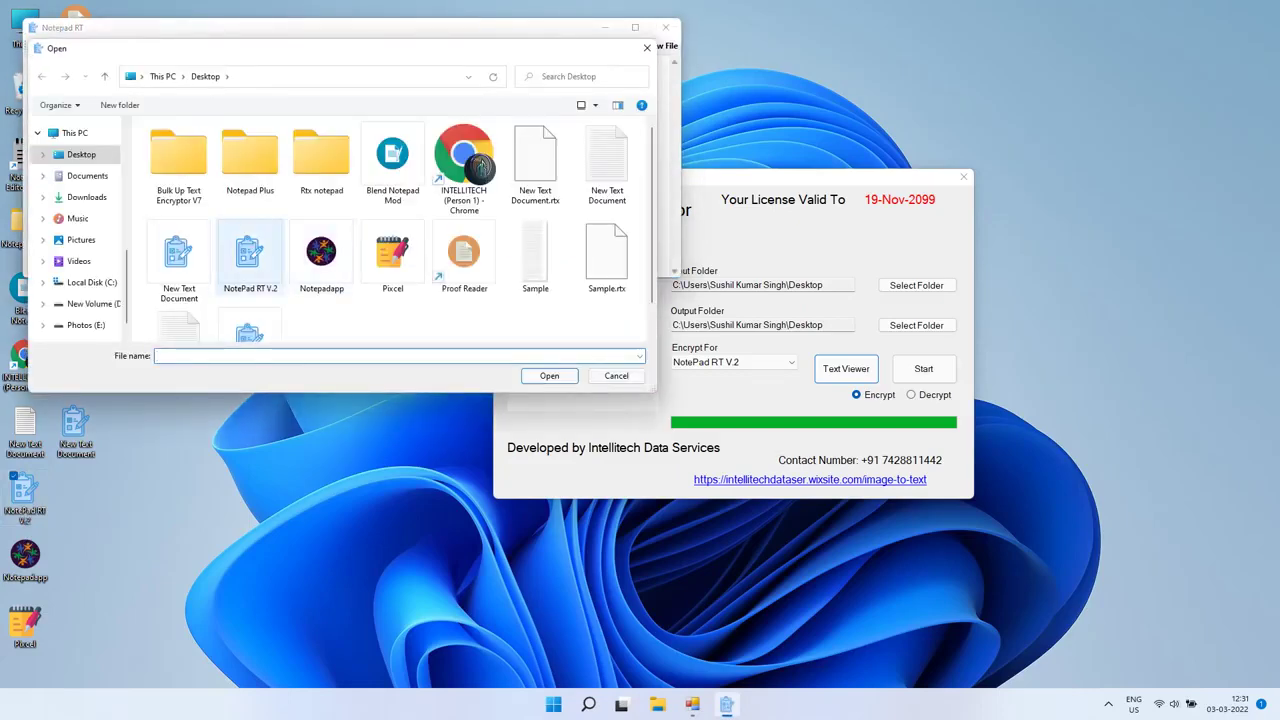
scroll(220, 280, down, 1)
click(250, 300)
key(Return)
Step: Page through Sample.xtt, maximize Notepad RT, then close it
key(Page_Down)
key(Page_Down)
key(Page_Up)
key(Page_Up)
key(Page_Up)
click(635, 27)
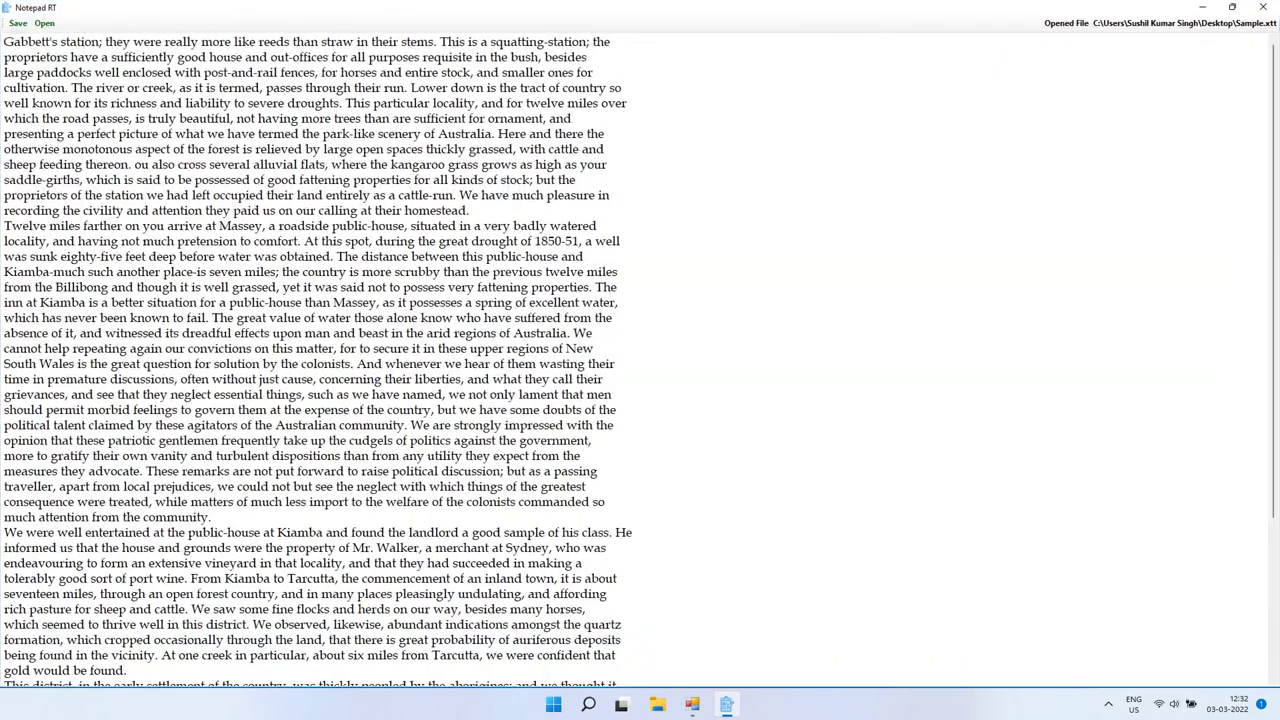
click(1263, 7)
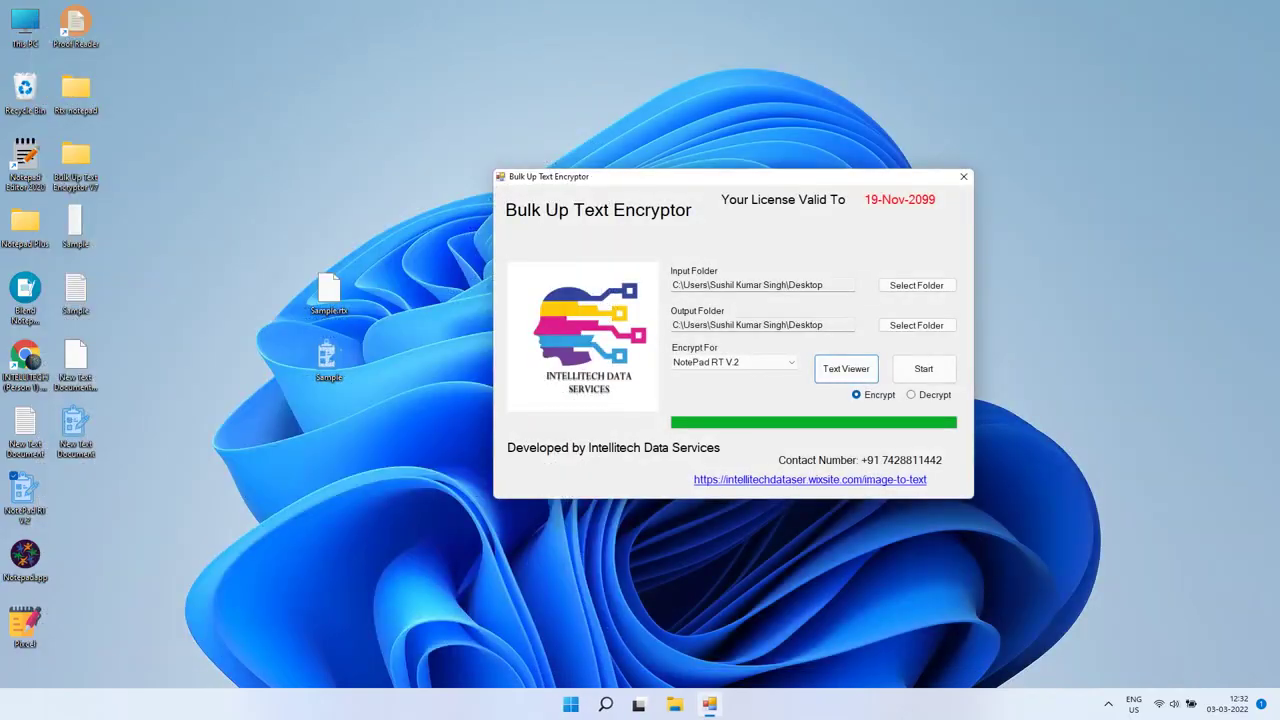
Step: Convert the sample for Blend Notepad
click(760, 362)
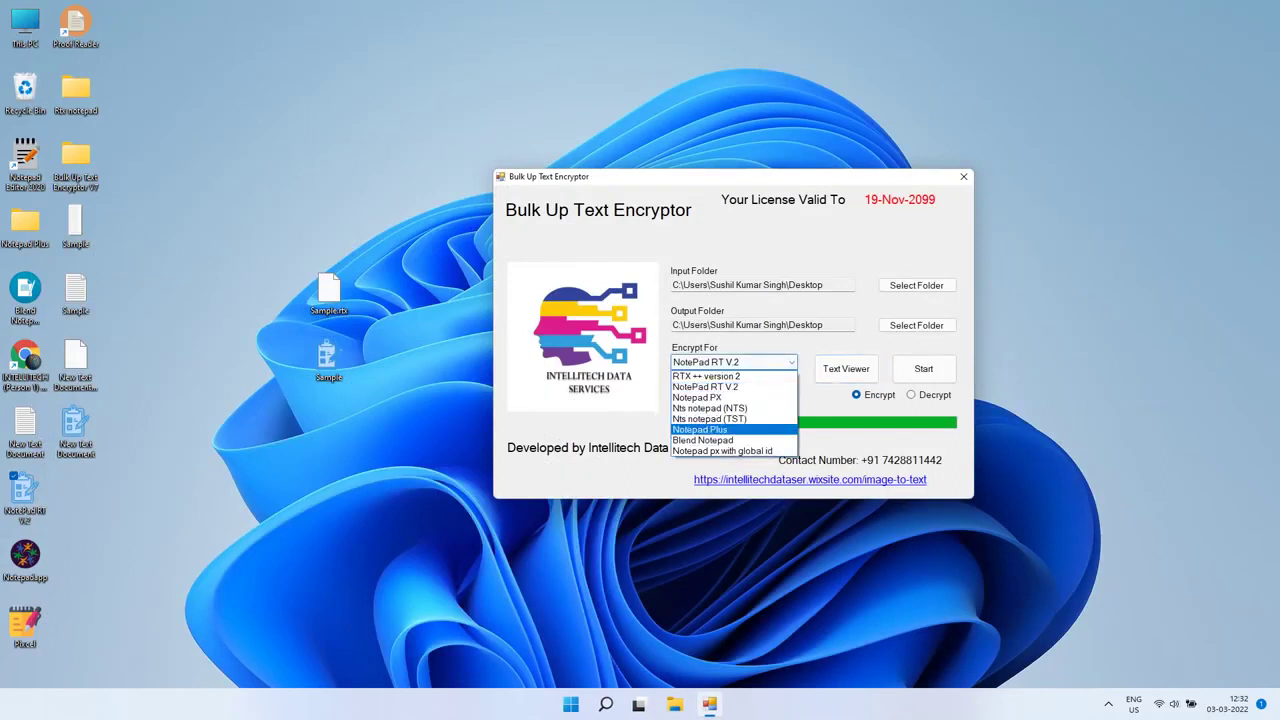
click(703, 440)
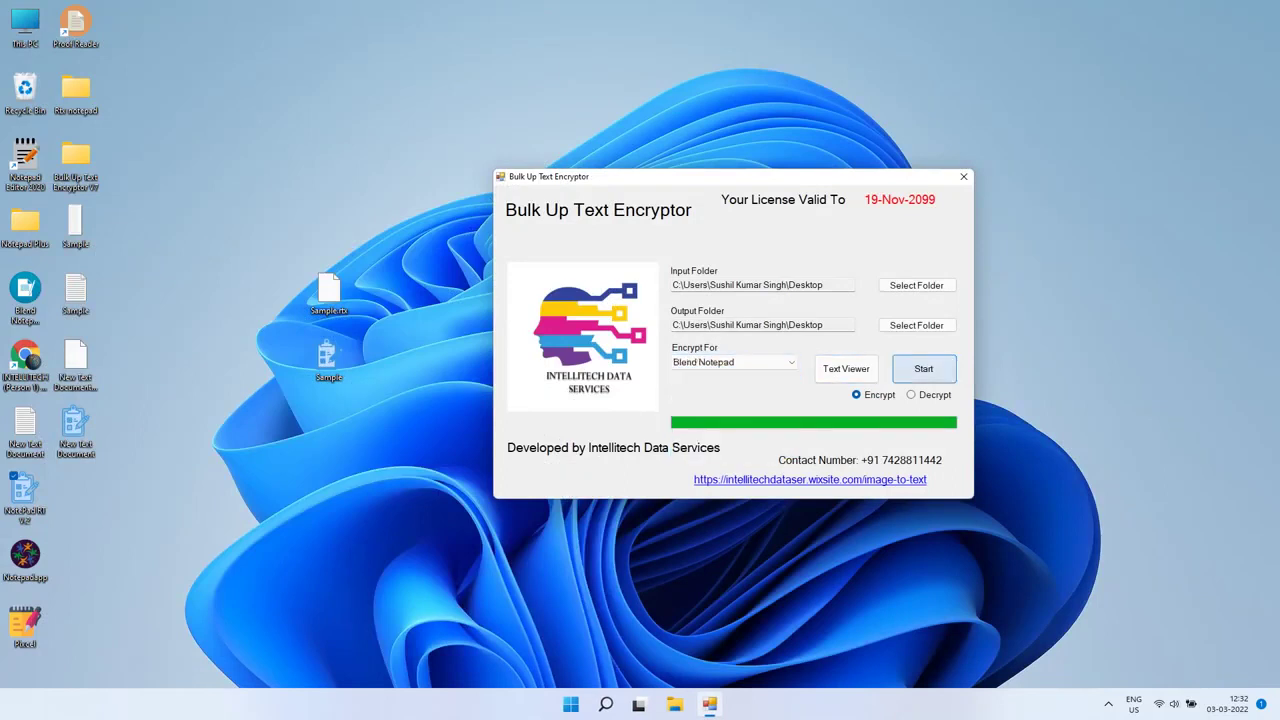
click(923, 368)
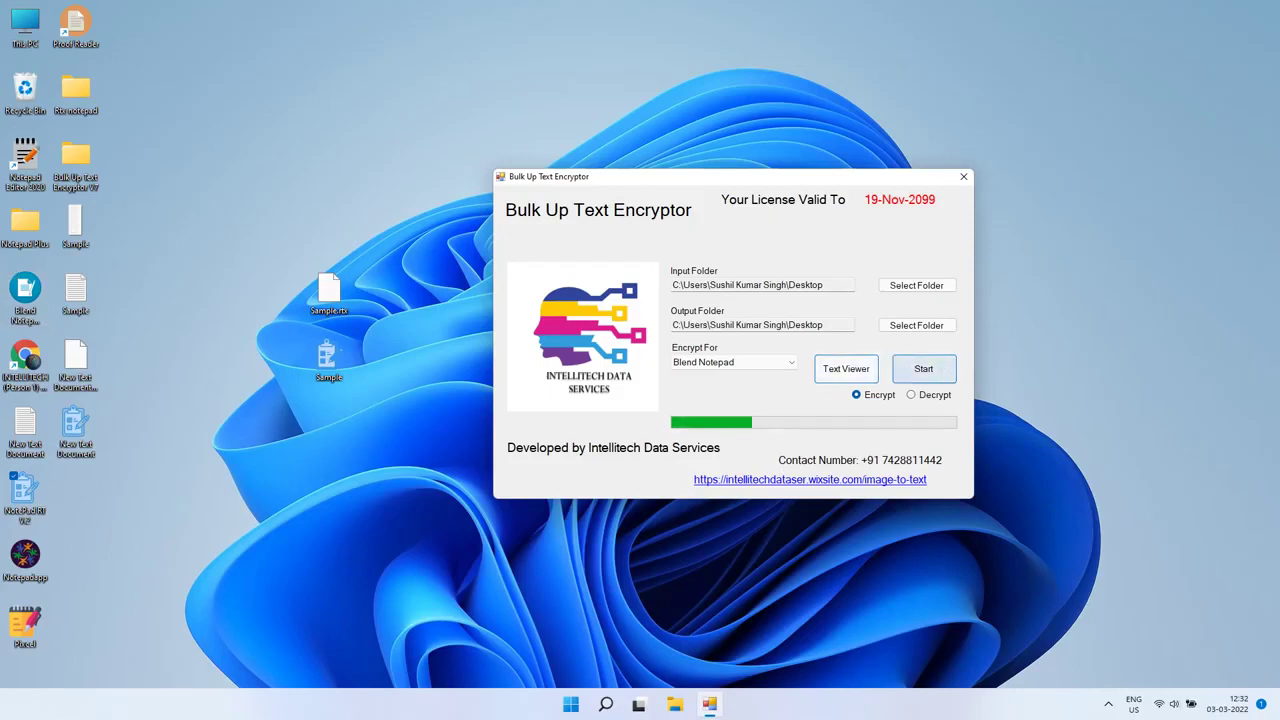
Step: Switch the conversion mode to Decrypt
click(733, 362)
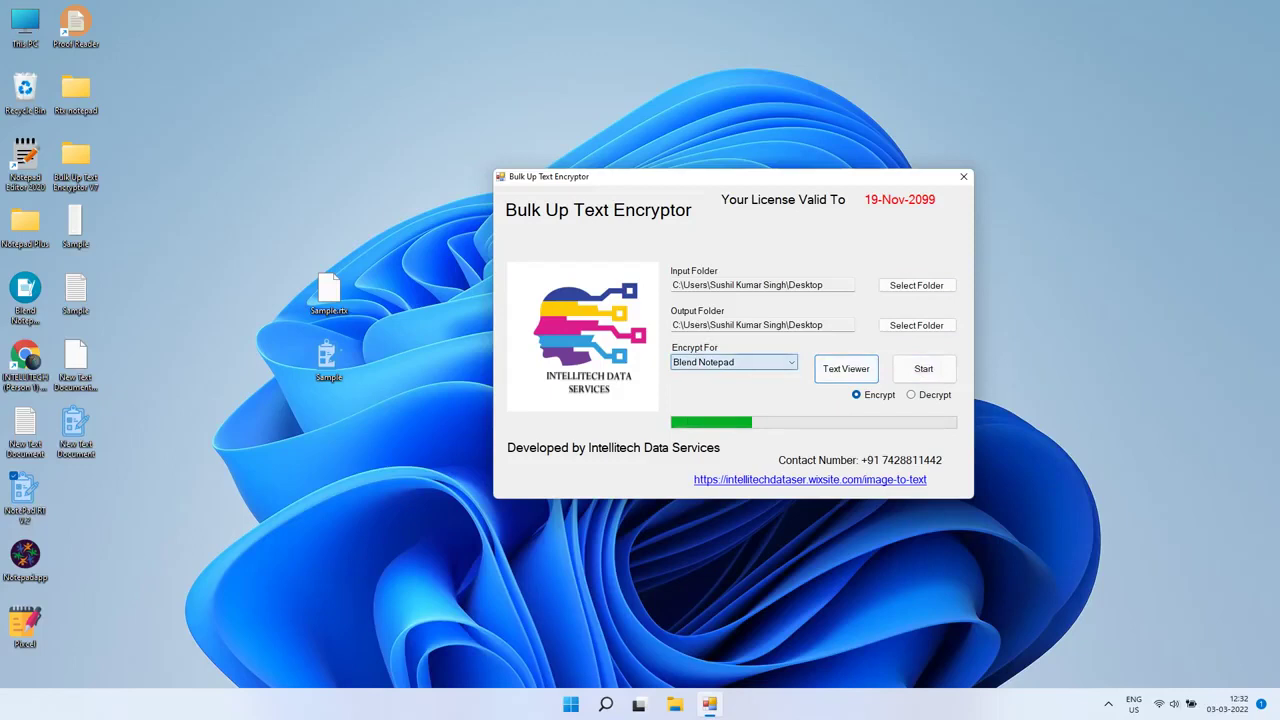
key(Tab)
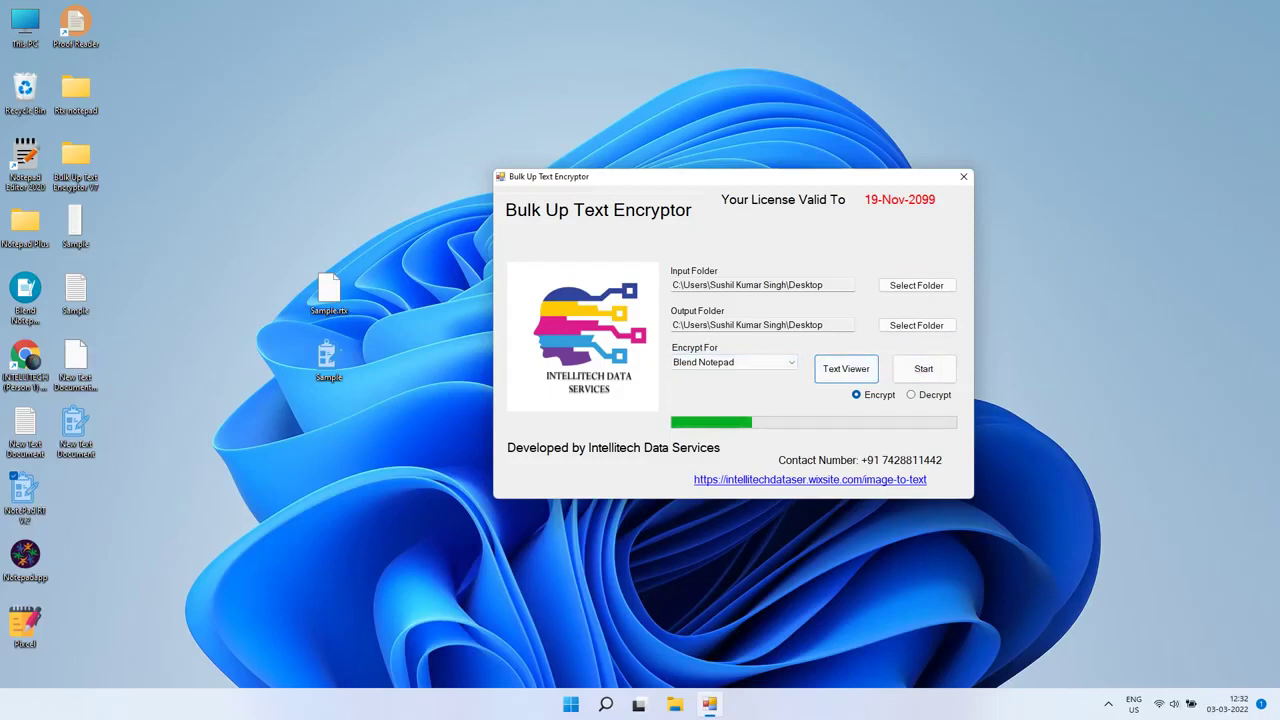
click(911, 394)
Step: Open the desktop Sample file in Notepad to check it, then close it
click(75, 292)
key(Return)
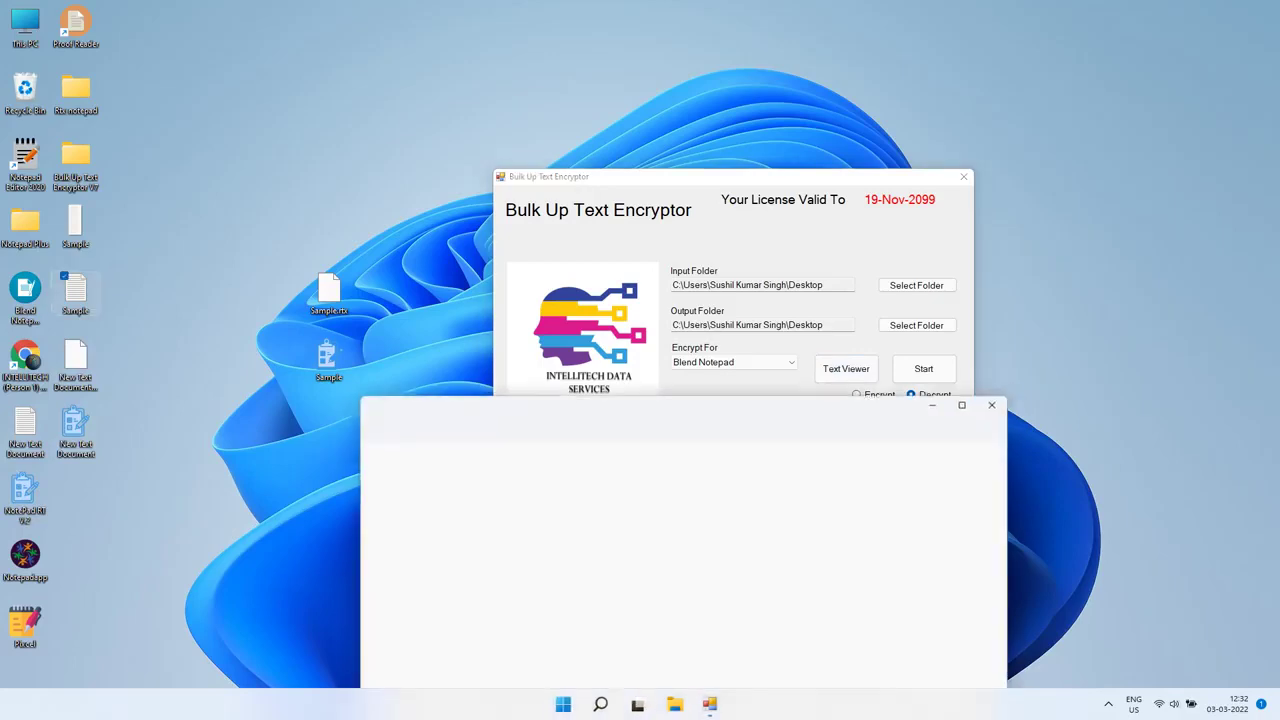
click(998, 400)
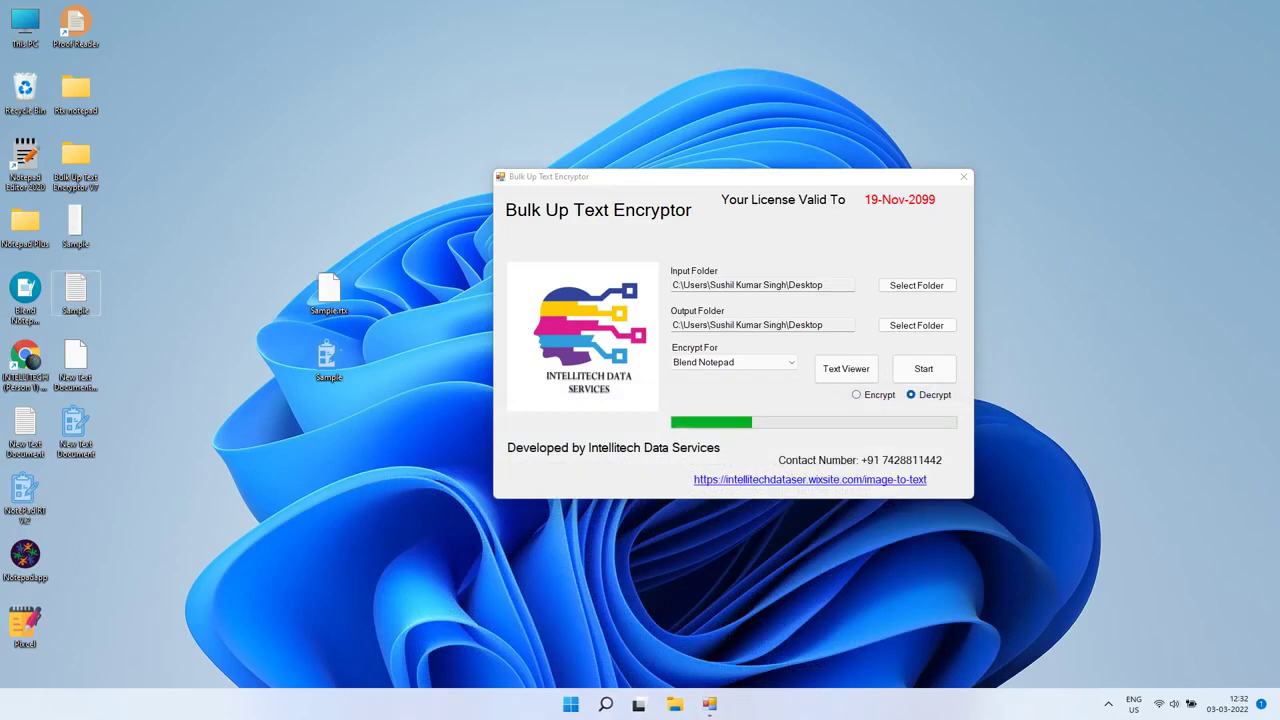
Step: Create a new desktop folder named Blend Notepad Output
right_click(302, 276)
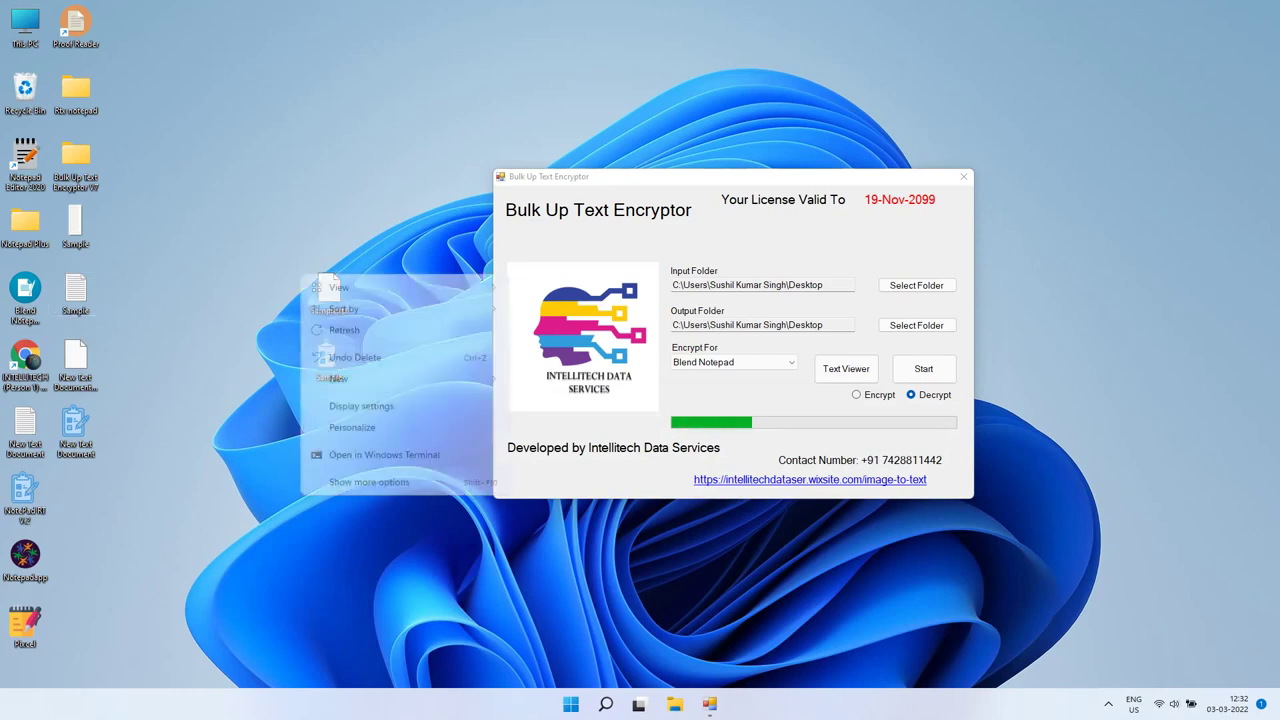
mouse_move(420, 379)
click(545, 380)
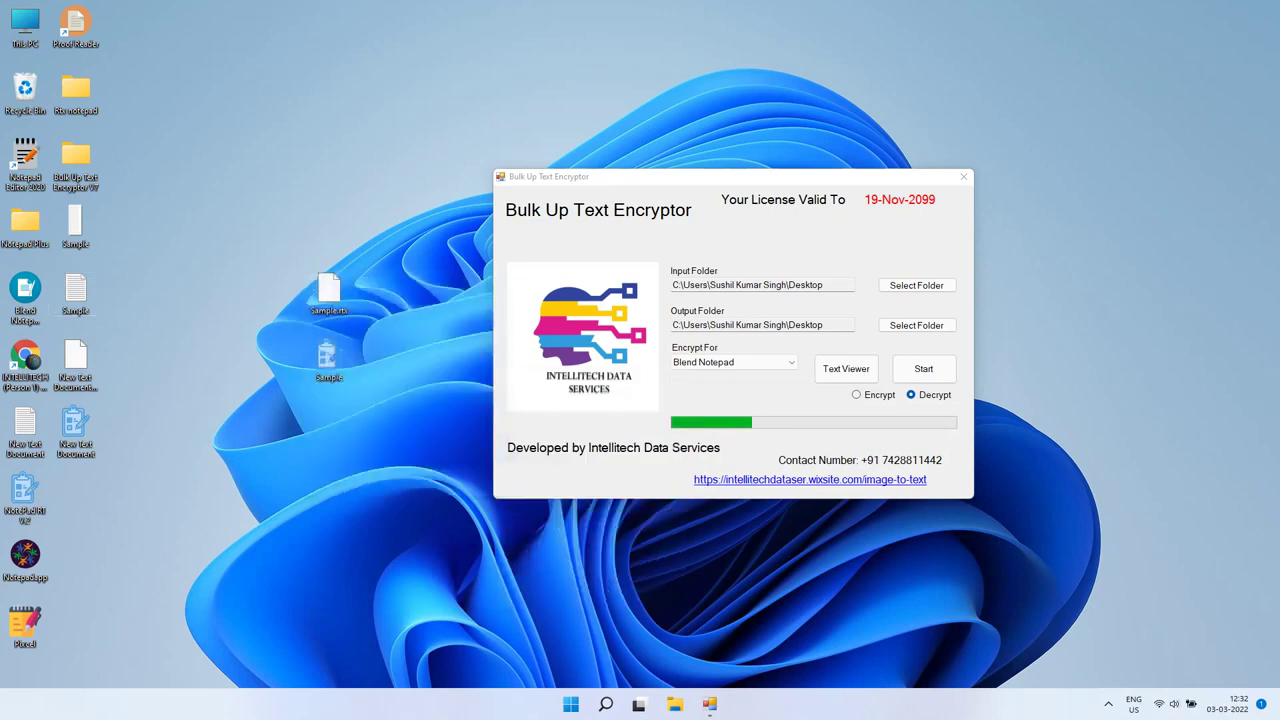
text(B)
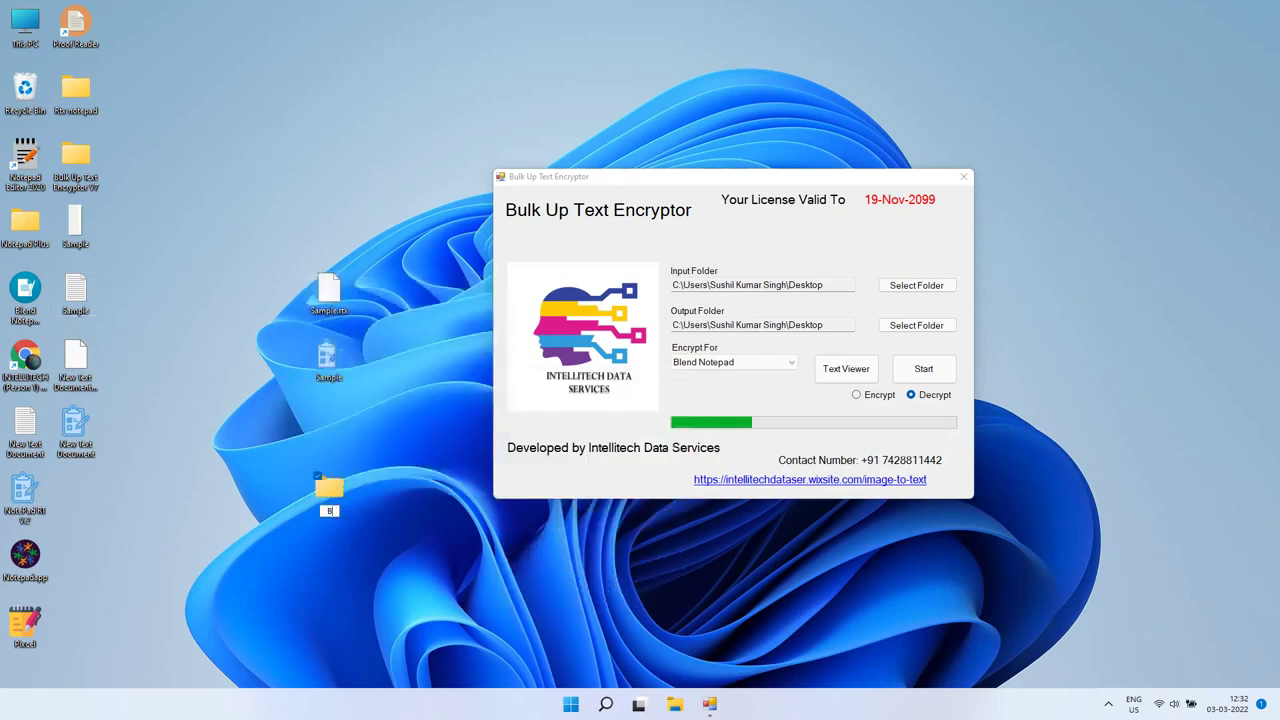
text(lend Notepad Output)
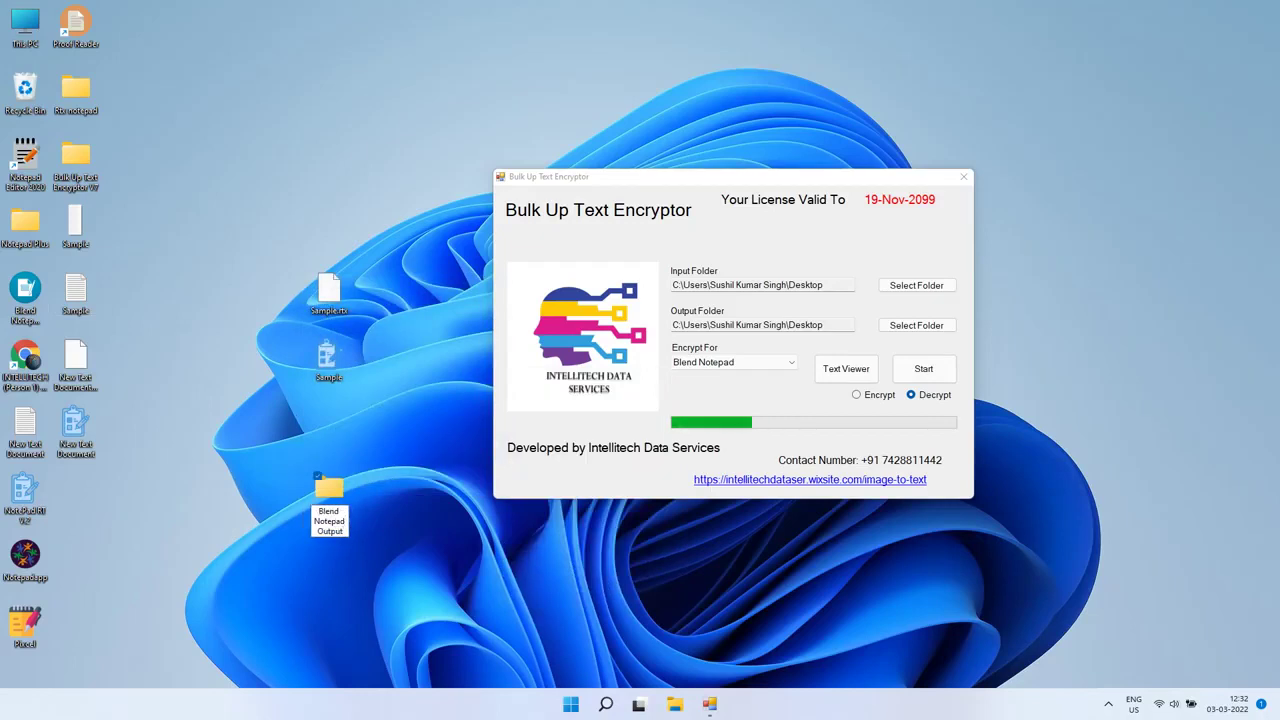
key(Return)
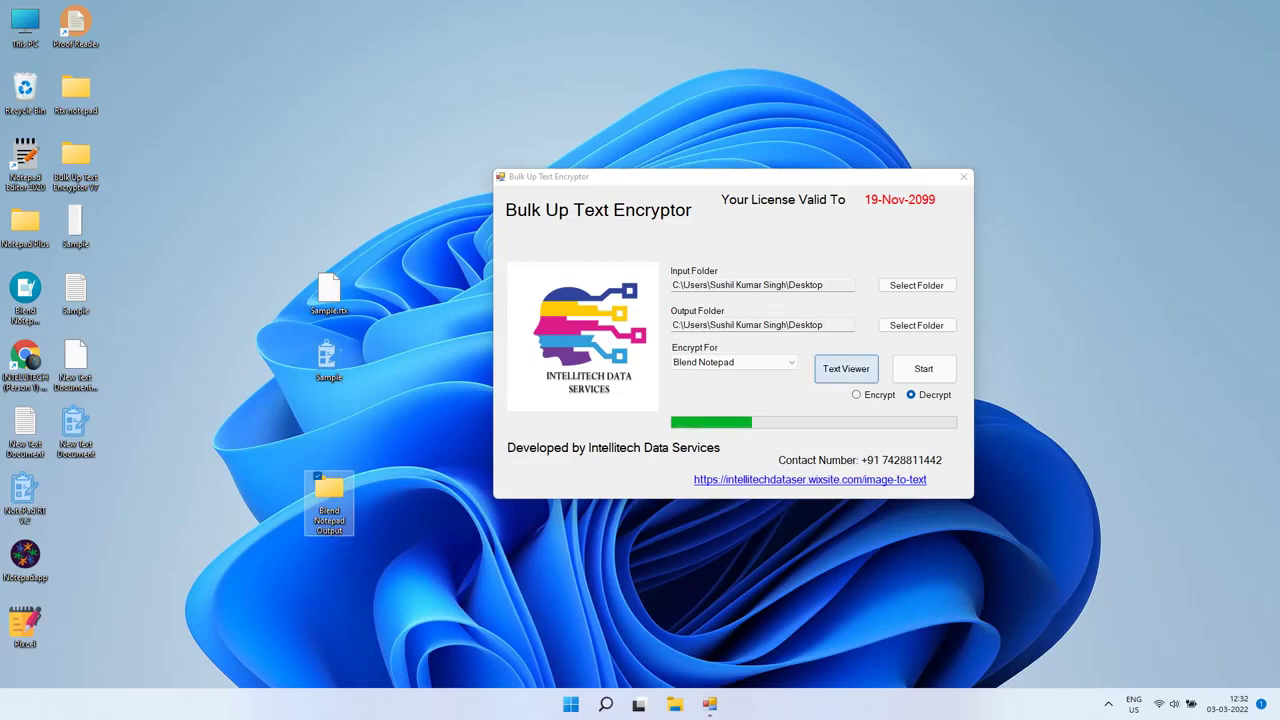
Step: Make Blend Notepad Output the output folder and start the conversion
click(916, 325)
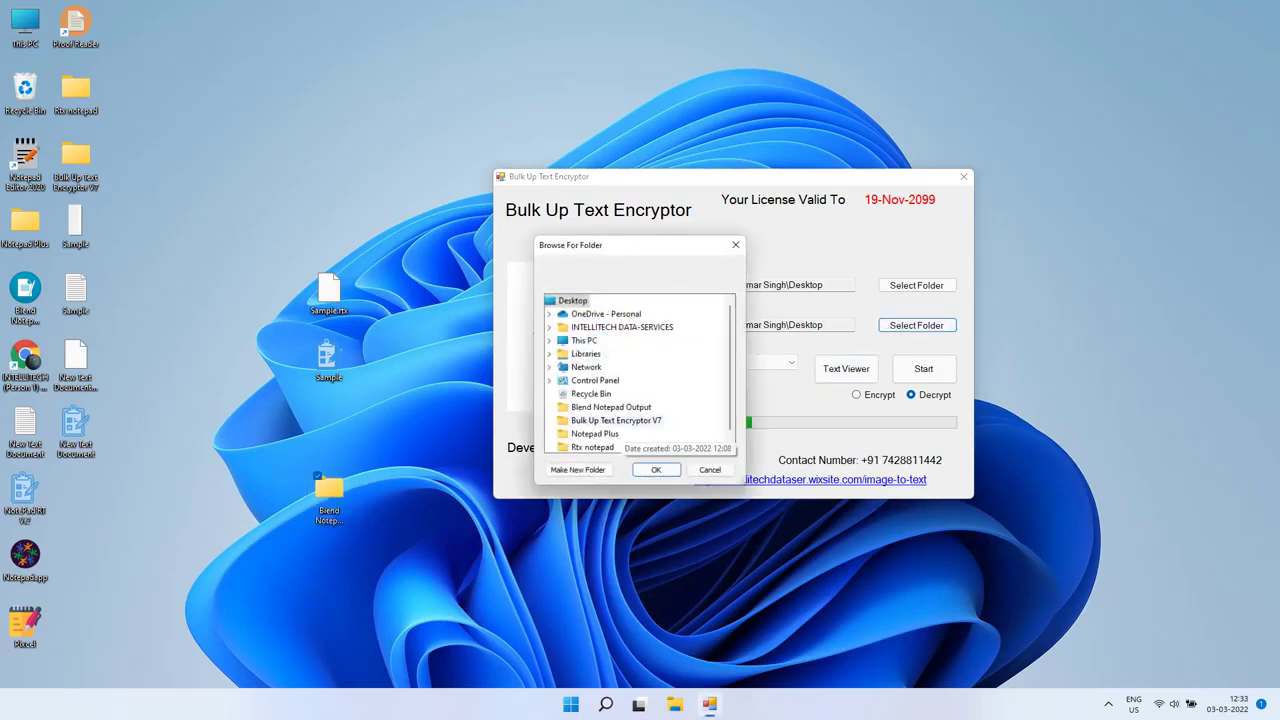
click(610, 407)
click(656, 469)
click(923, 369)
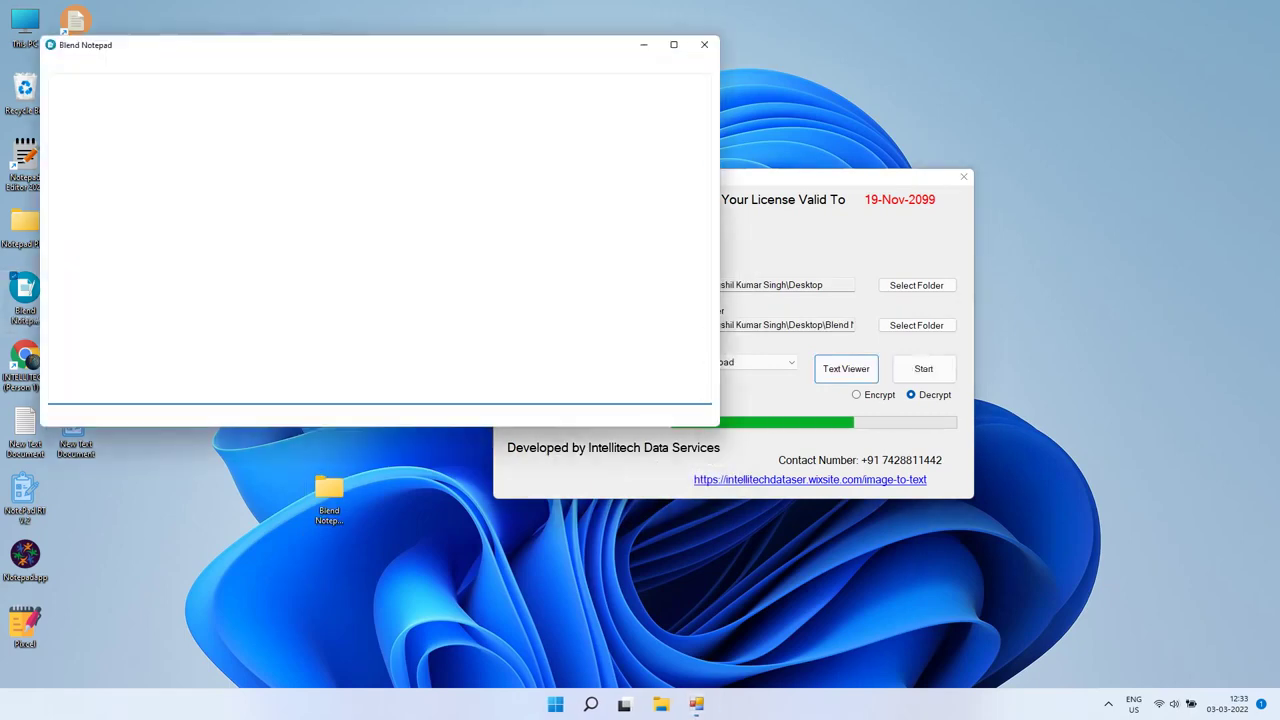
Step: Open Sample from Desktop > Blend Notepad Output in Blend Notepad
key(alt+f)
key(Return)
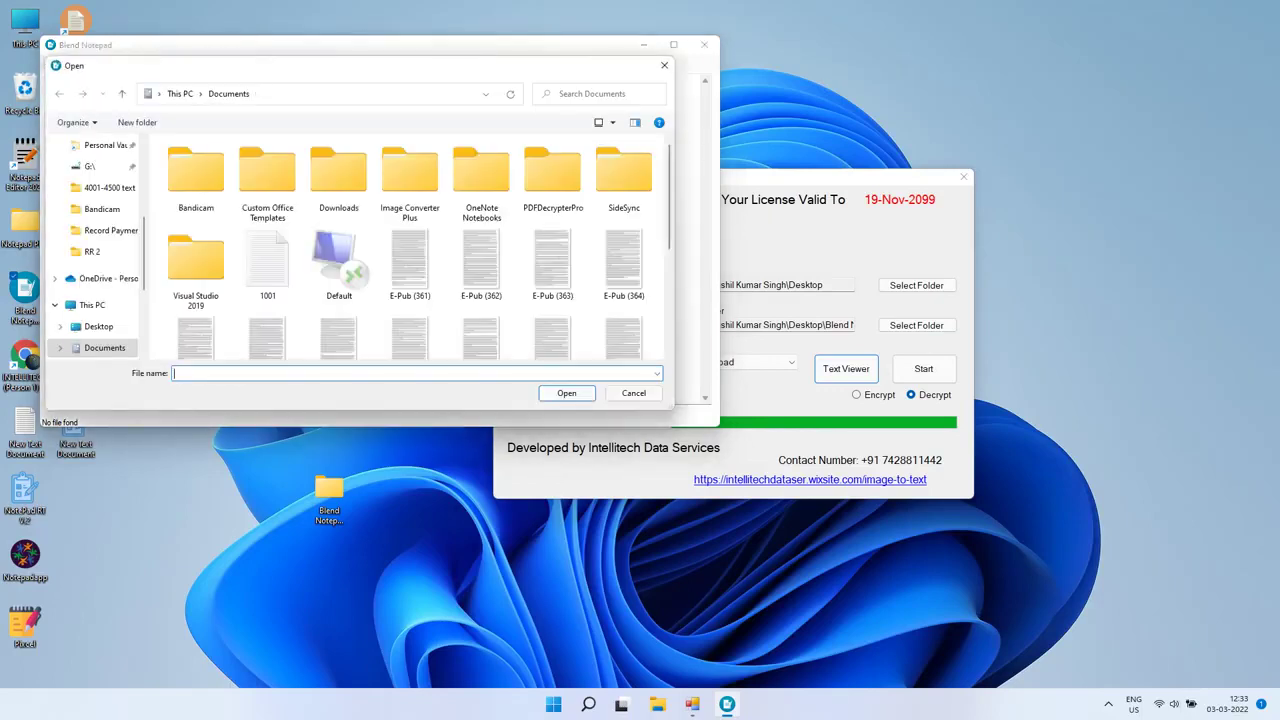
scroll(95, 250, up, 3)
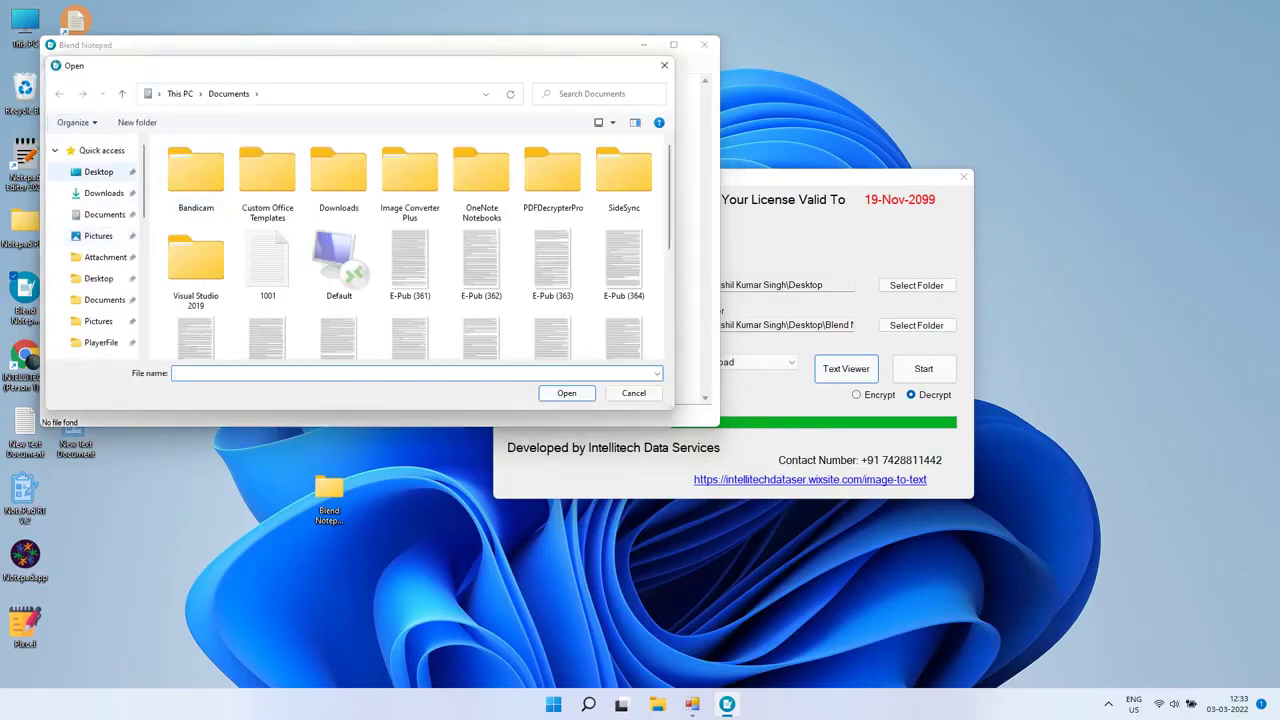
click(98, 171)
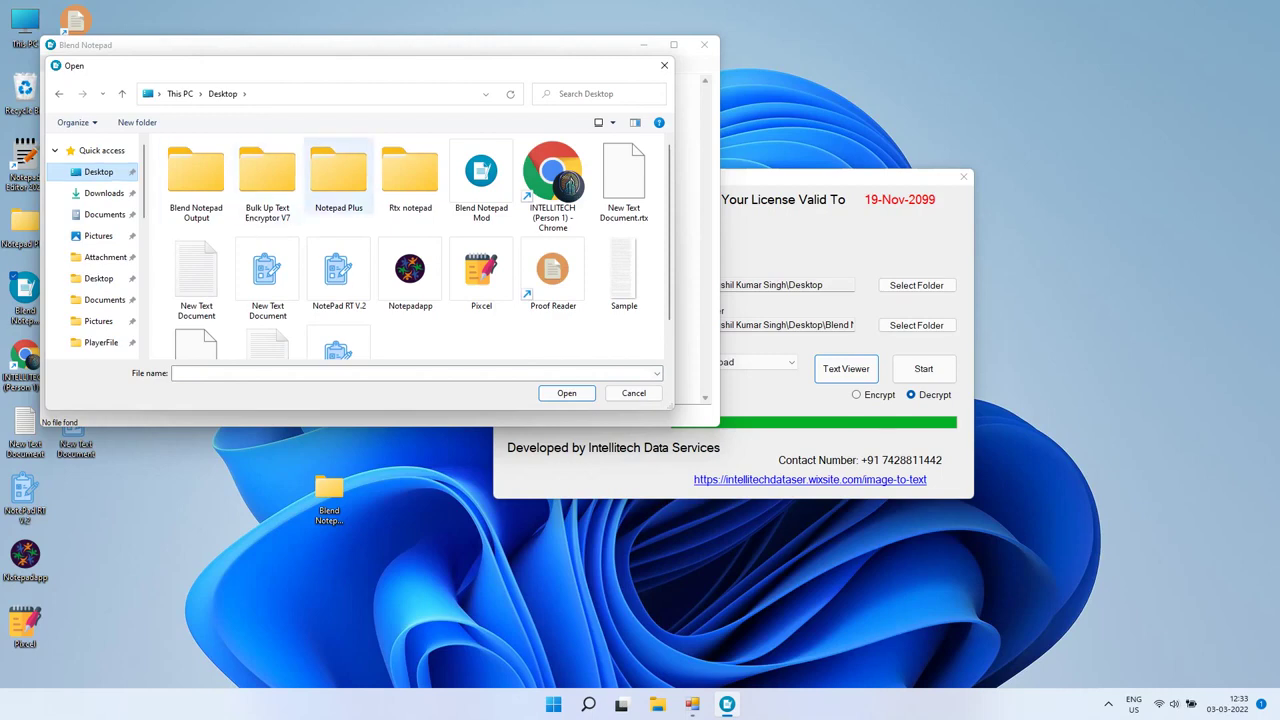
double_click(196, 178)
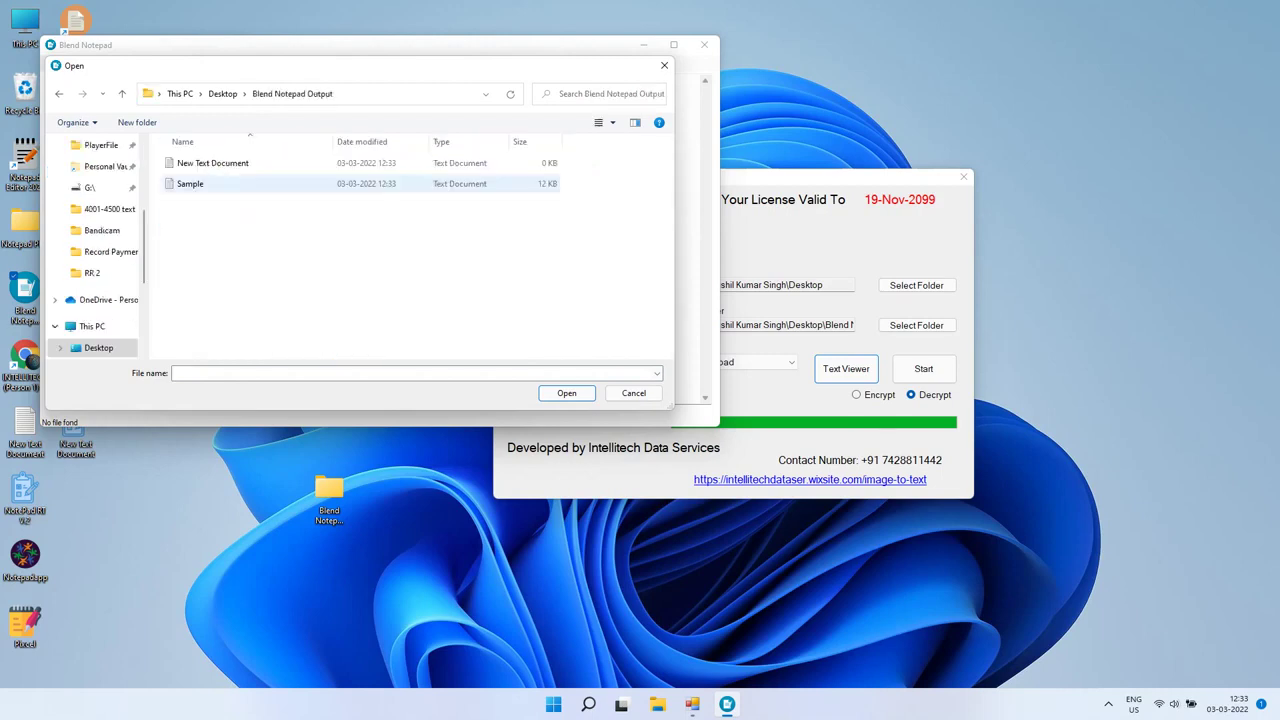
double_click(190, 183)
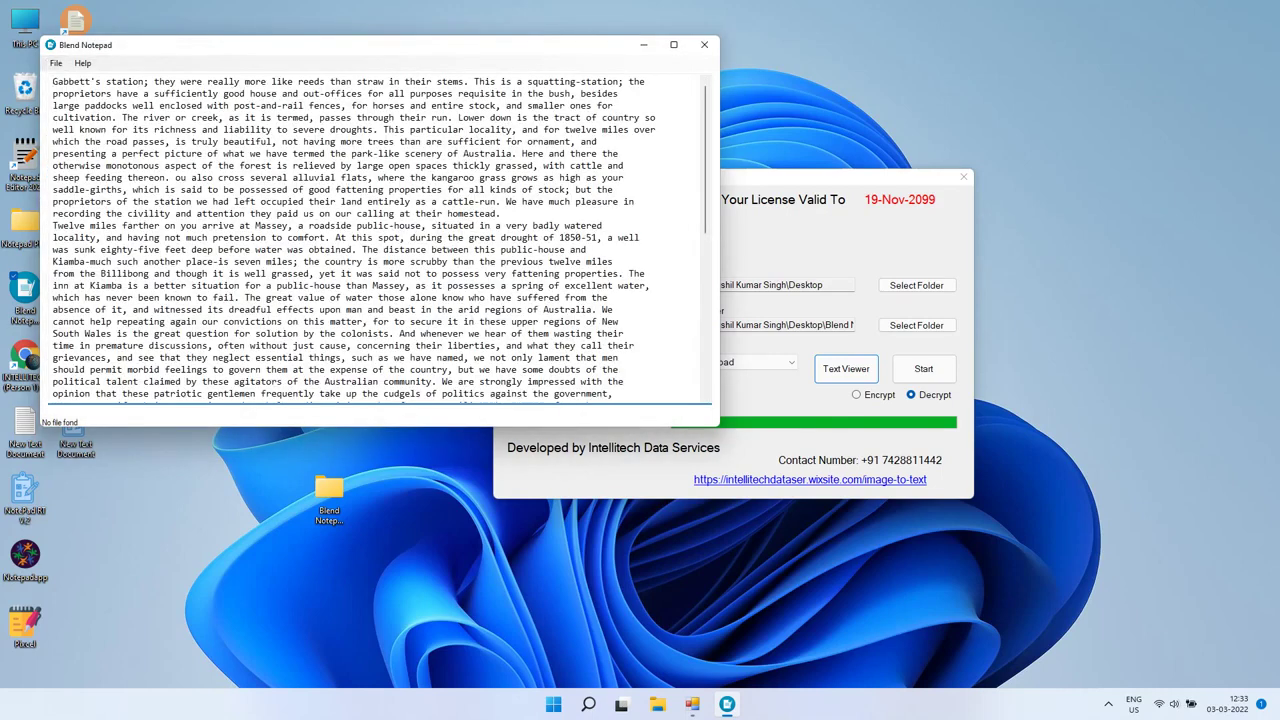
Step: Maximize Blend Notepad, scroll through the Sample text, then close it without saving
key(super+Up)
scroll(639, 350, down, 1)
scroll(639, 350, up, 1)
click(1262, 7)
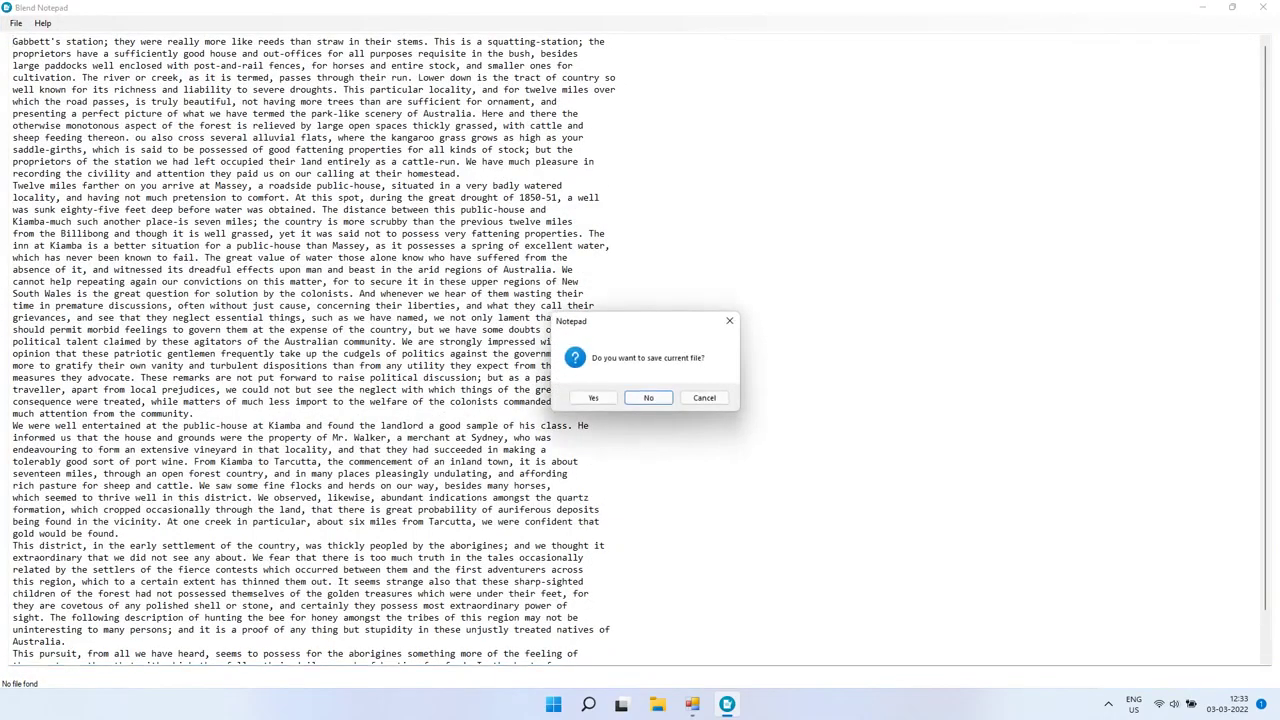
click(648, 397)
Step: Target Notepad Plus, start the conversion, then dismiss the login window that appears
click(733, 362)
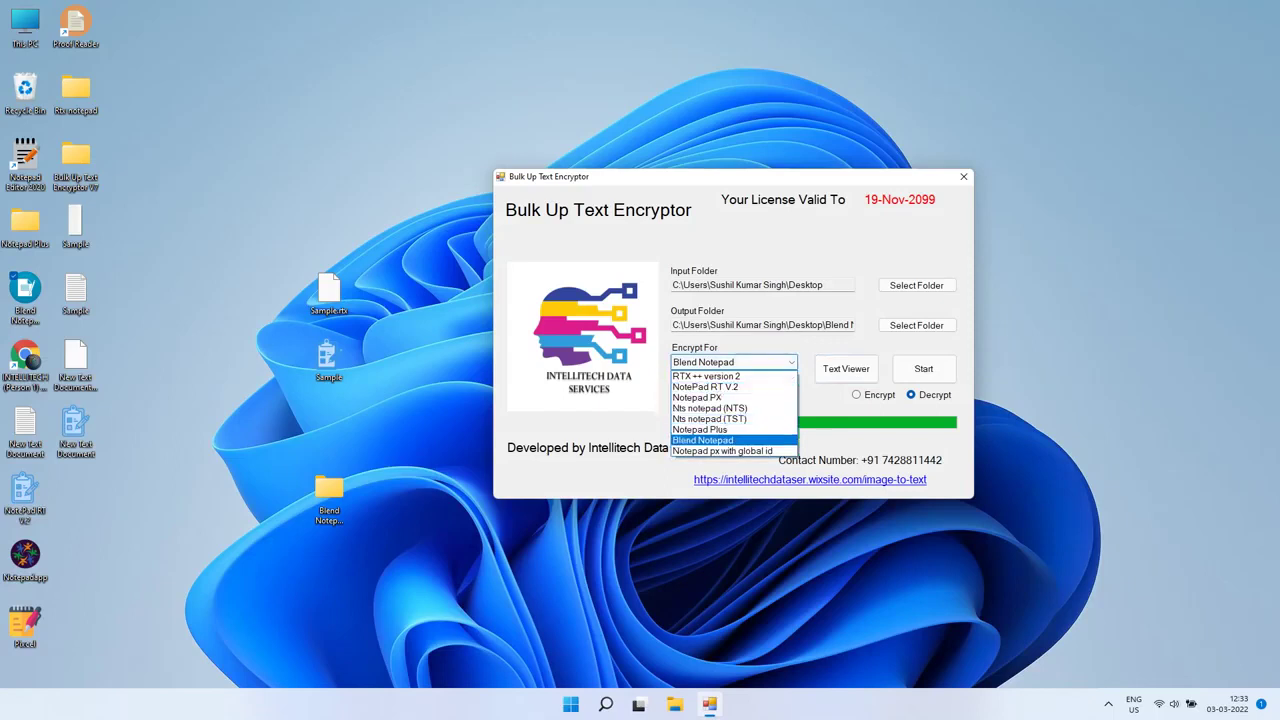
click(705, 429)
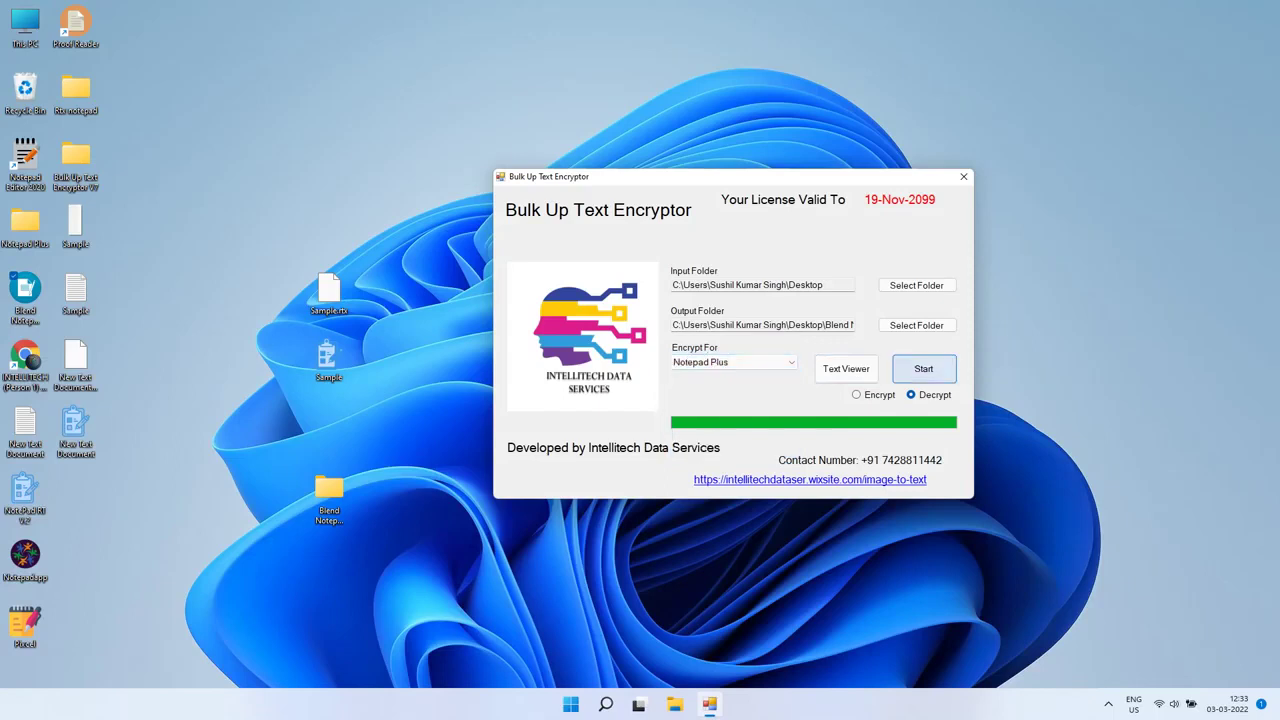
click(923, 368)
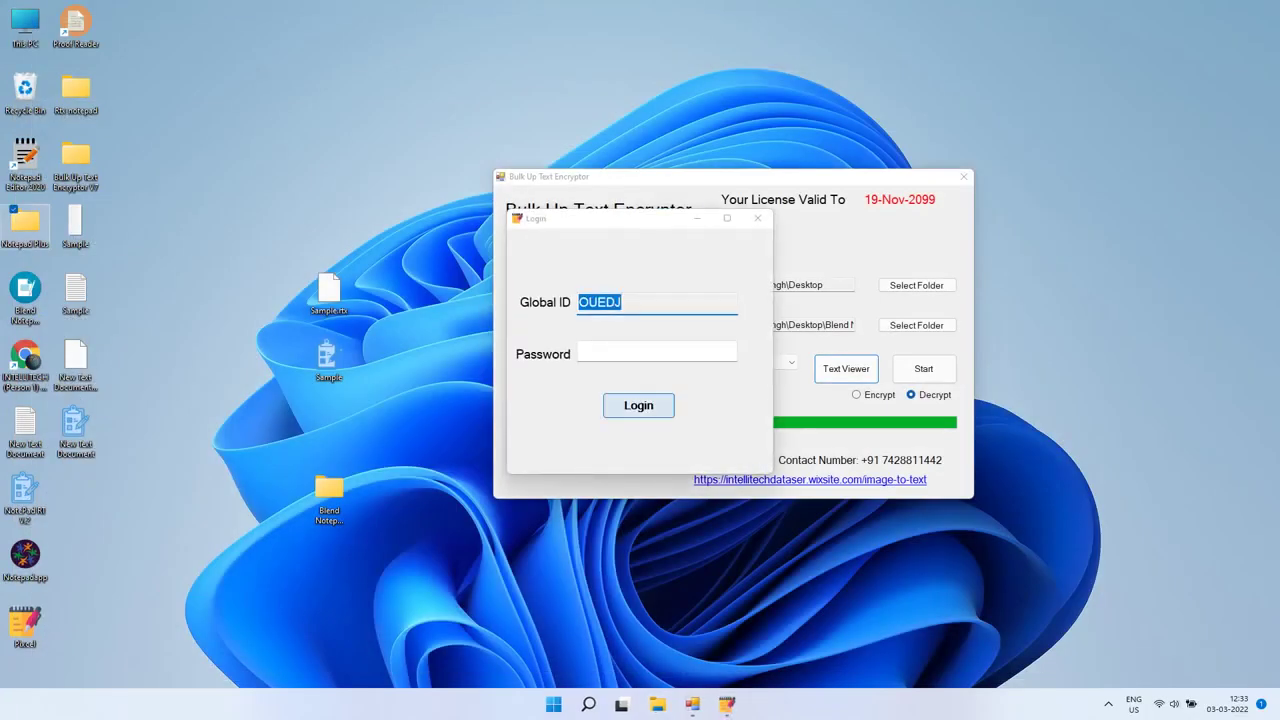
key(Return)
key(Return)
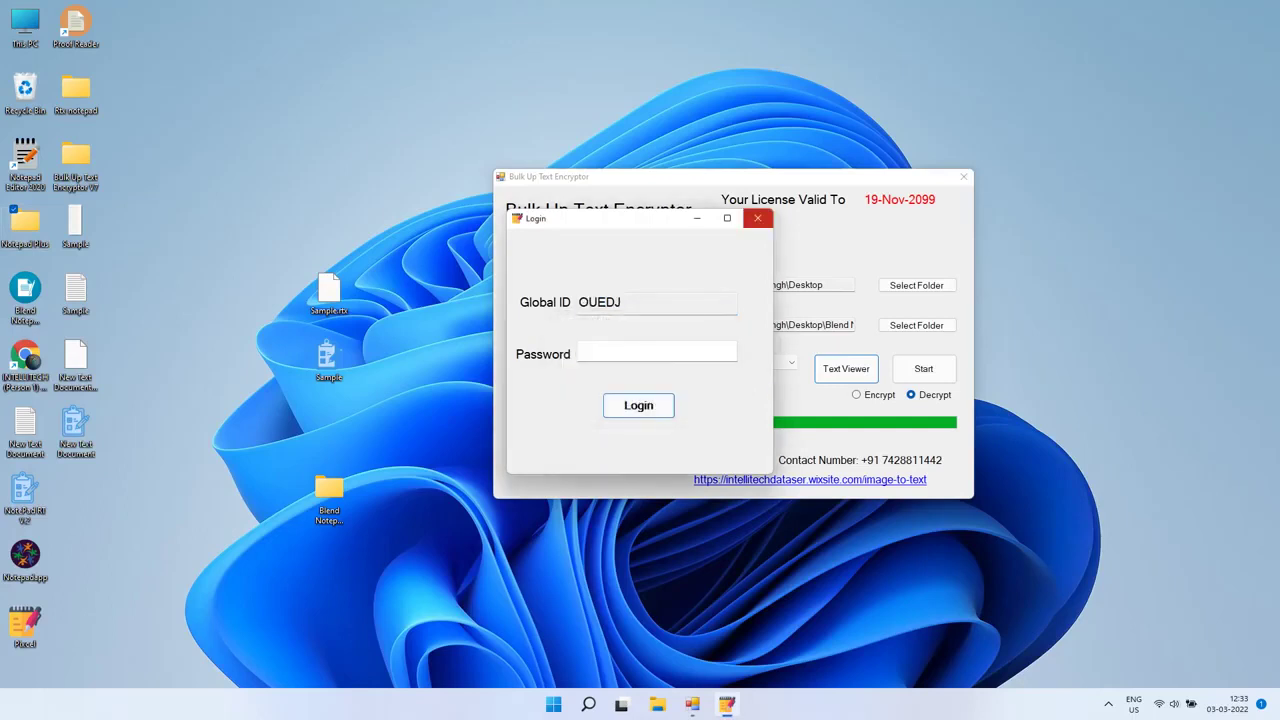
click(758, 218)
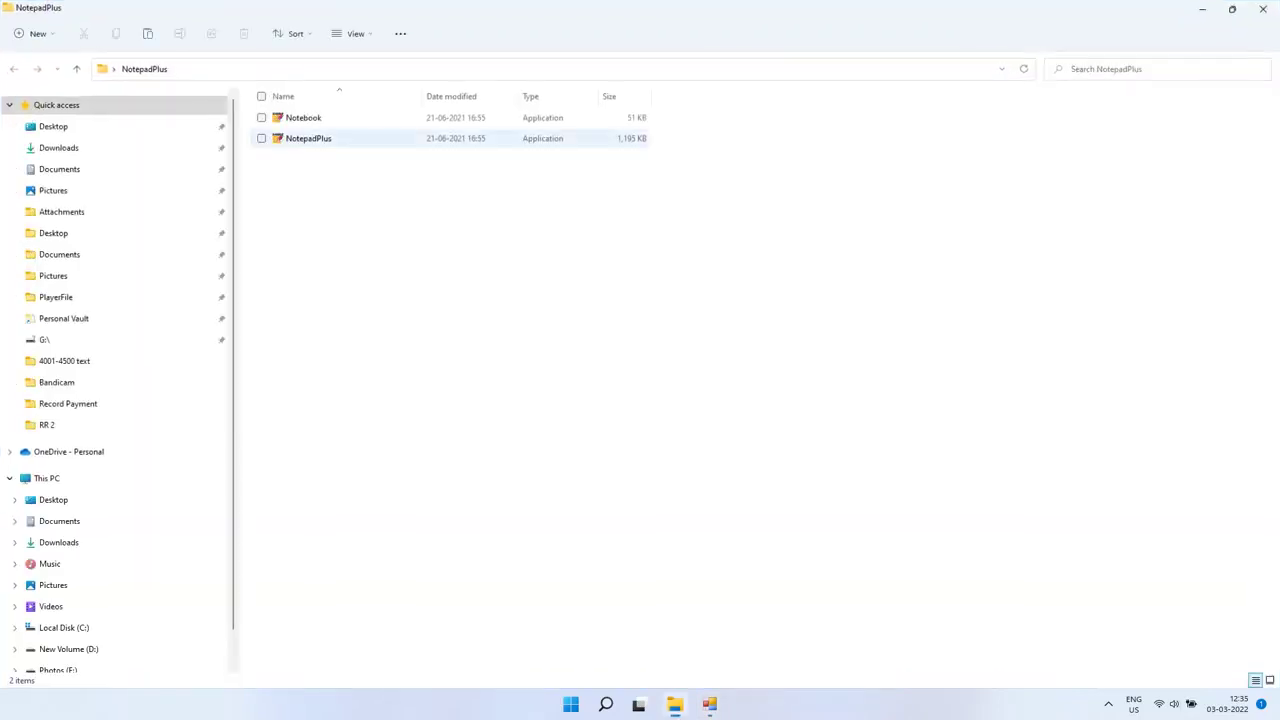
Step: Close the NotepadPlus folder window and bring up Notepad Plus's file-open dialog
click(308, 138)
click(1263, 9)
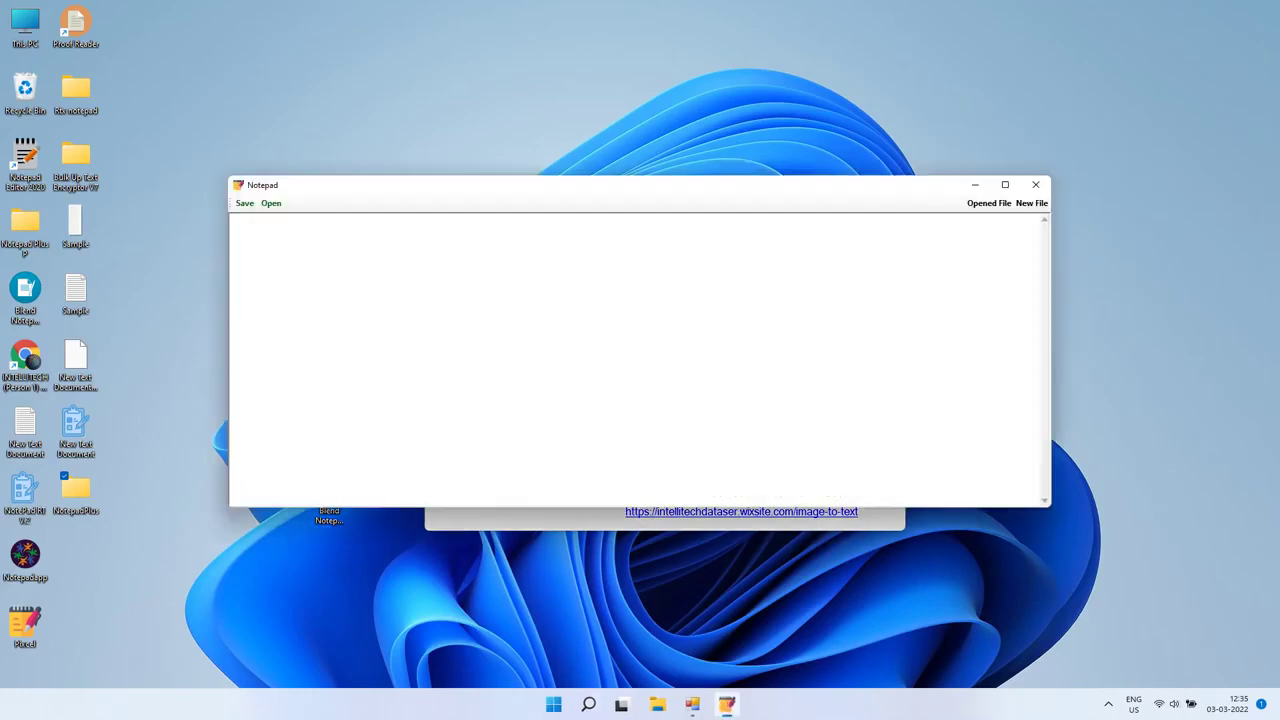
click(271, 203)
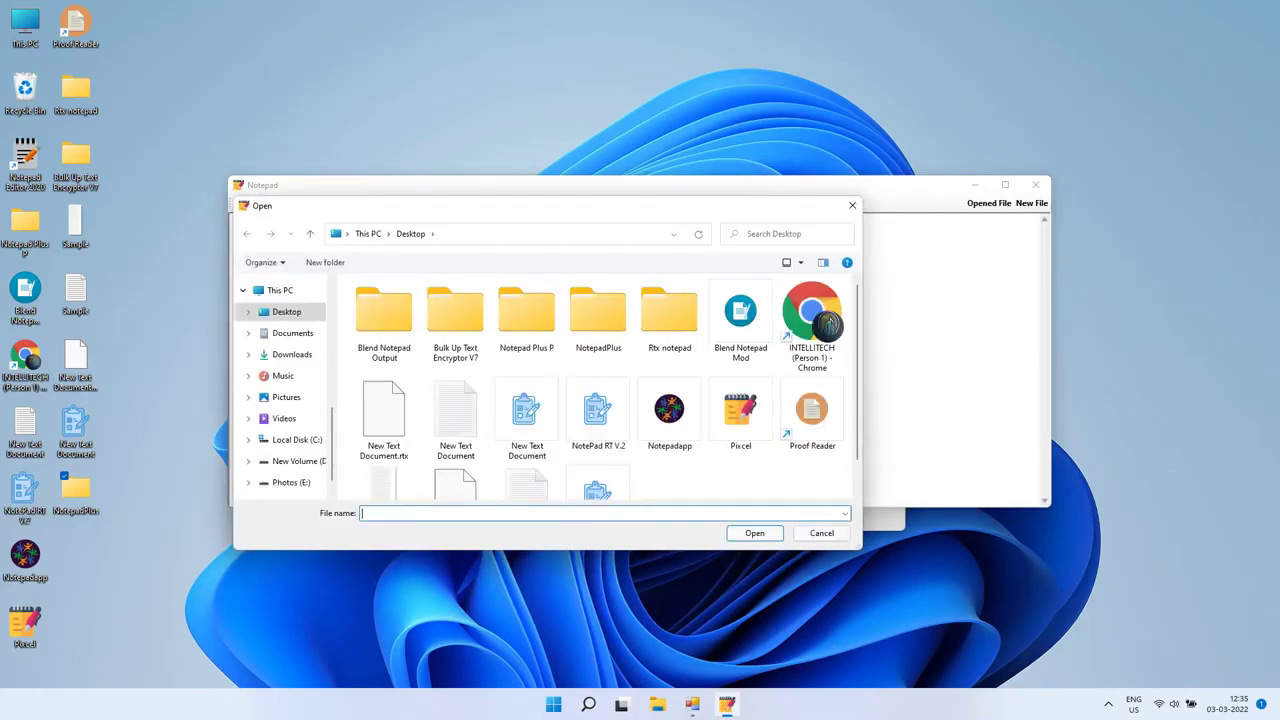
scroll(669, 380, down, 1)
scroll(669, 380, up, 1)
scroll(669, 380, down, 1)
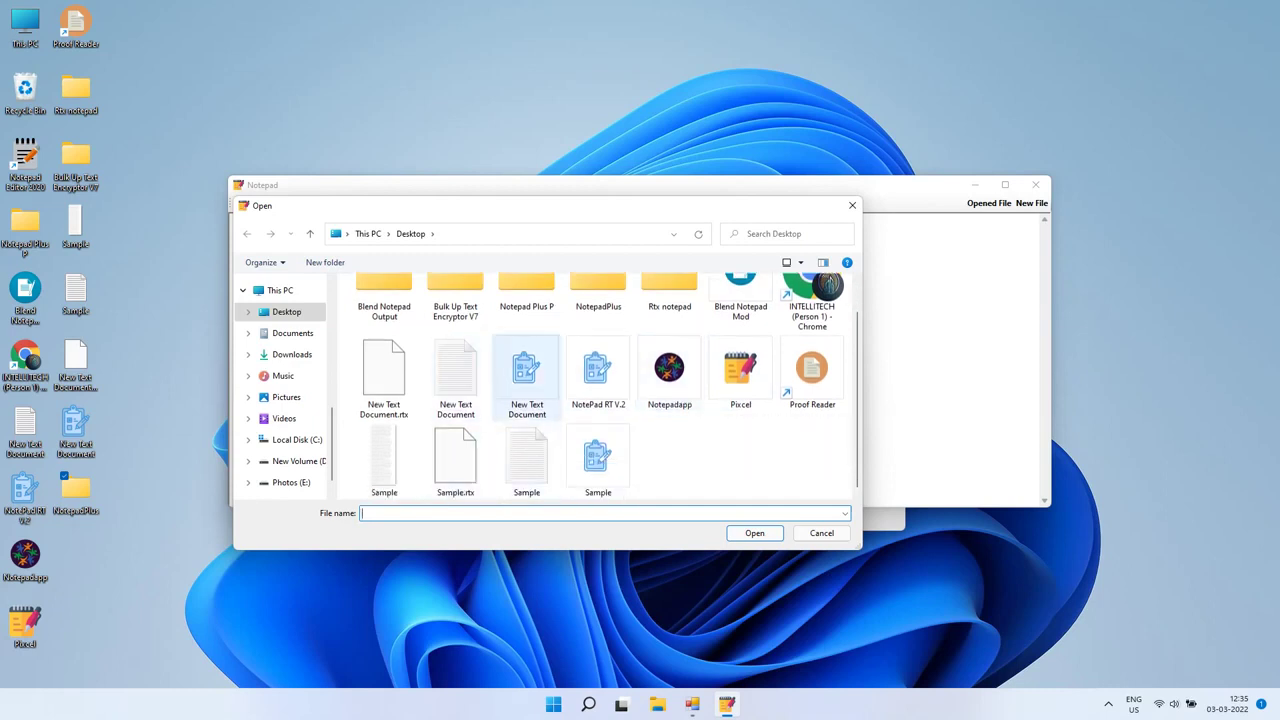
scroll(812, 370, up, 1)
scroll(812, 370, down, 1)
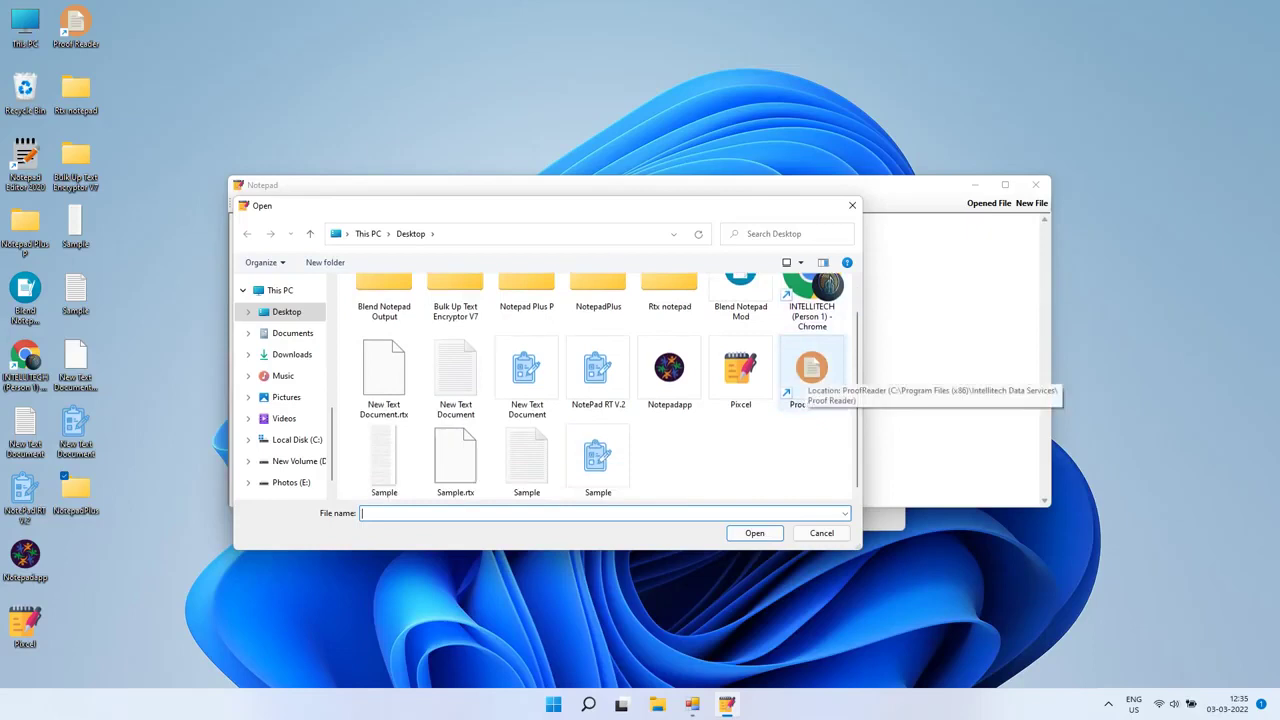
scroll(800, 372, up, 1)
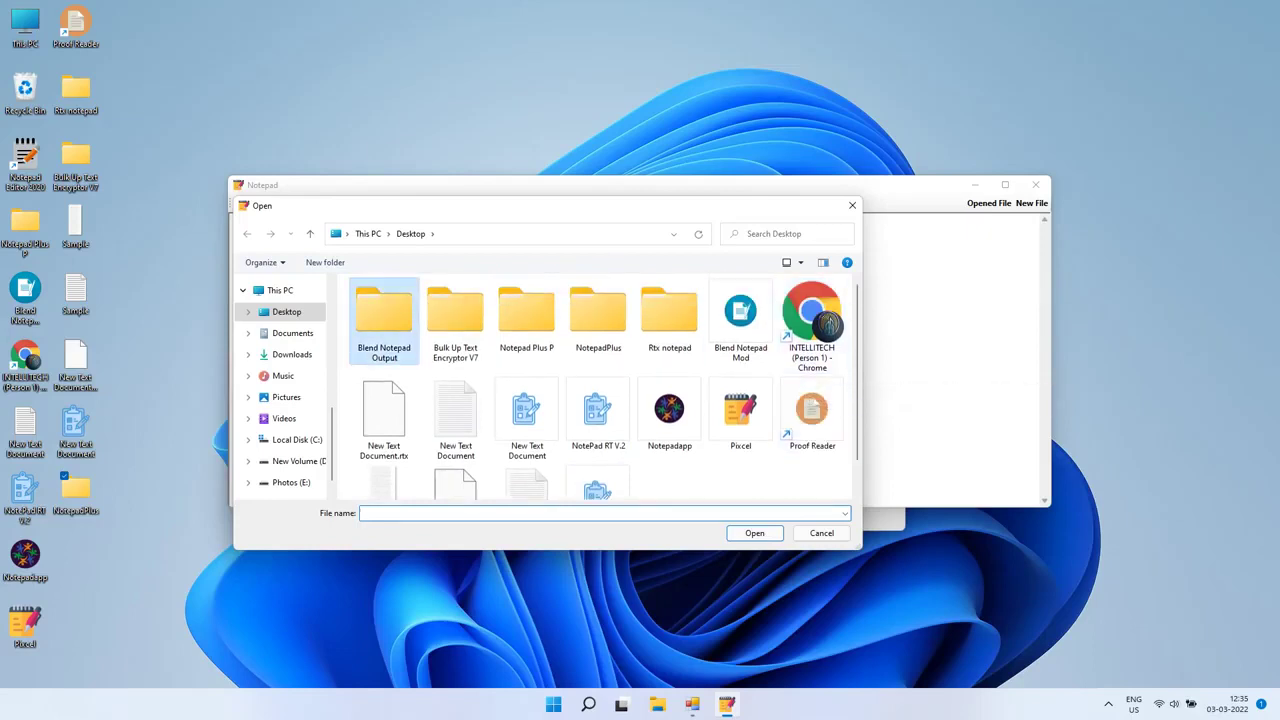
Step: Look inside Blend Notepad Output, cancel the dialog, and return to the encryptor
double_click(384, 318)
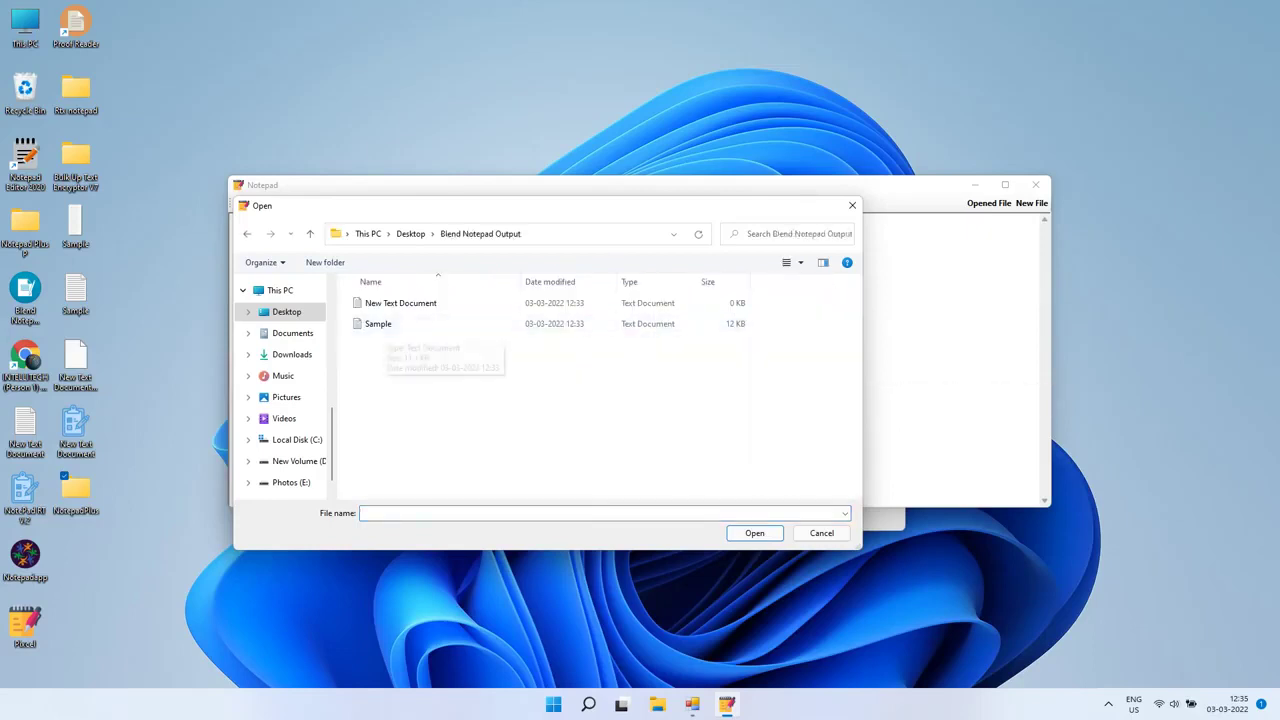
click(821, 533)
click(692, 704)
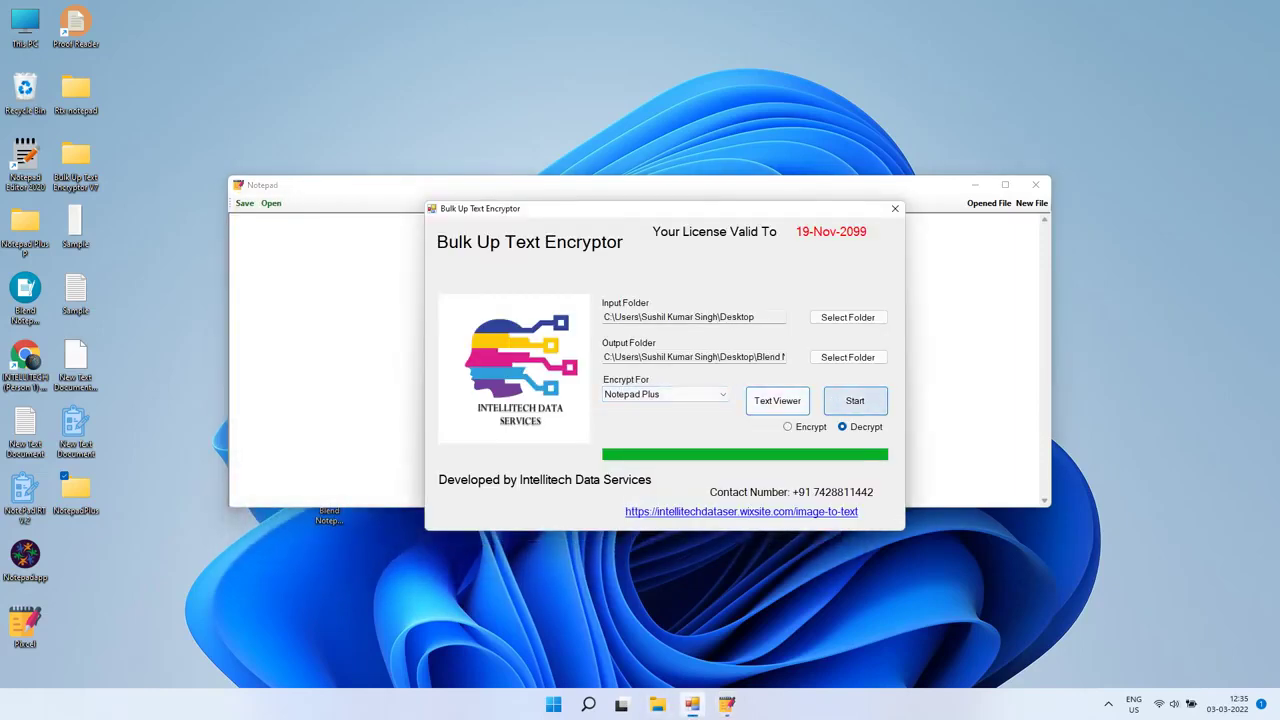
Step: Start the Notepad Plus decryption, then browse for a file and cancel without opening one
click(855, 400)
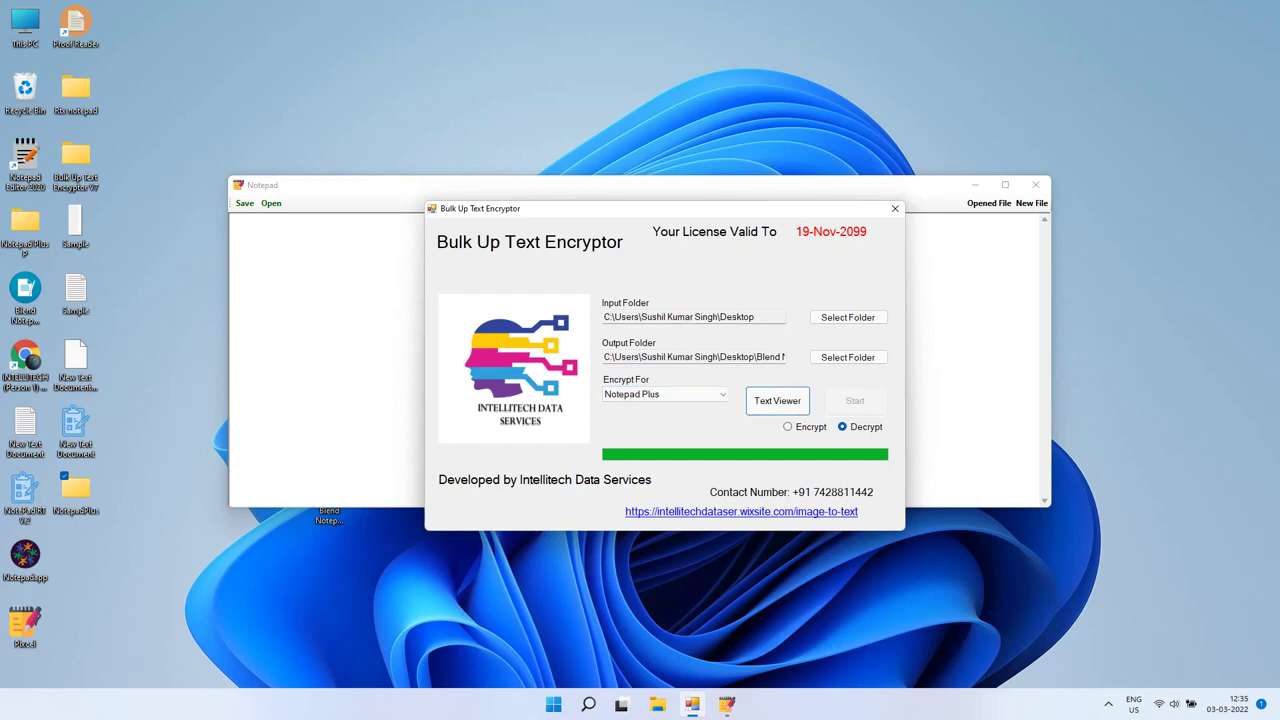
drag(320, 185, 541, 193)
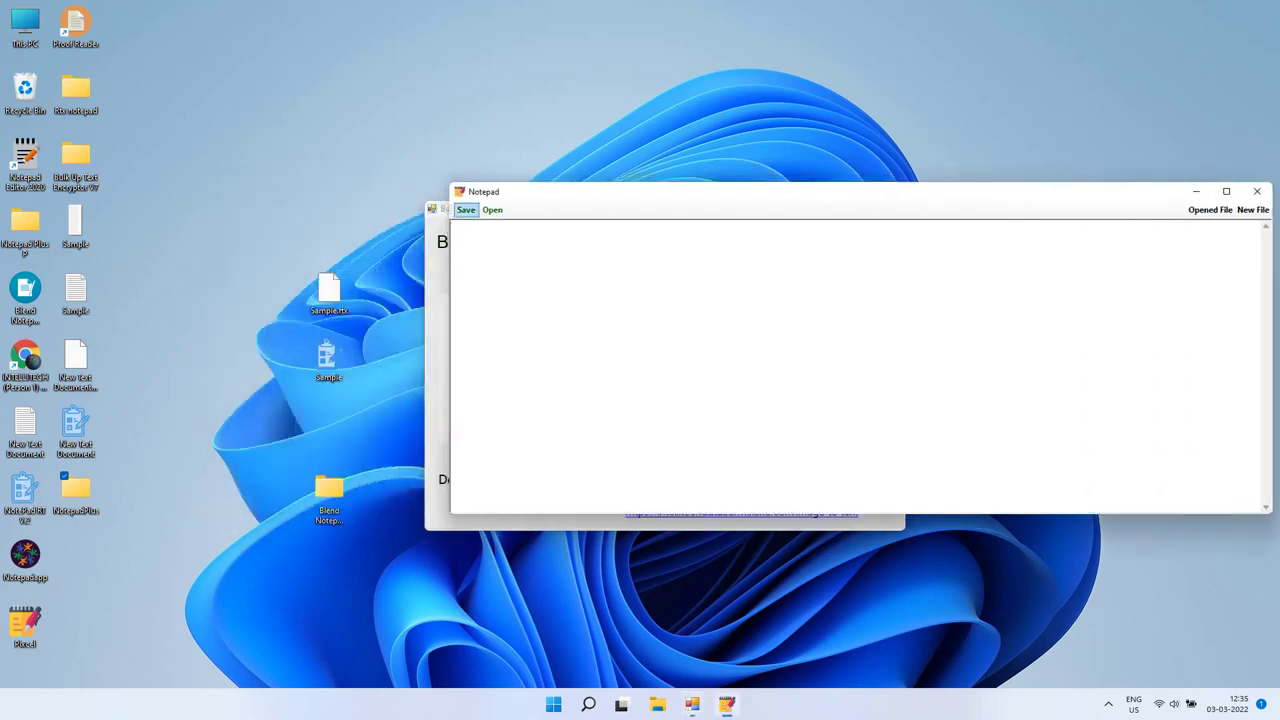
click(492, 209)
scroll(676, 370, down, 1)
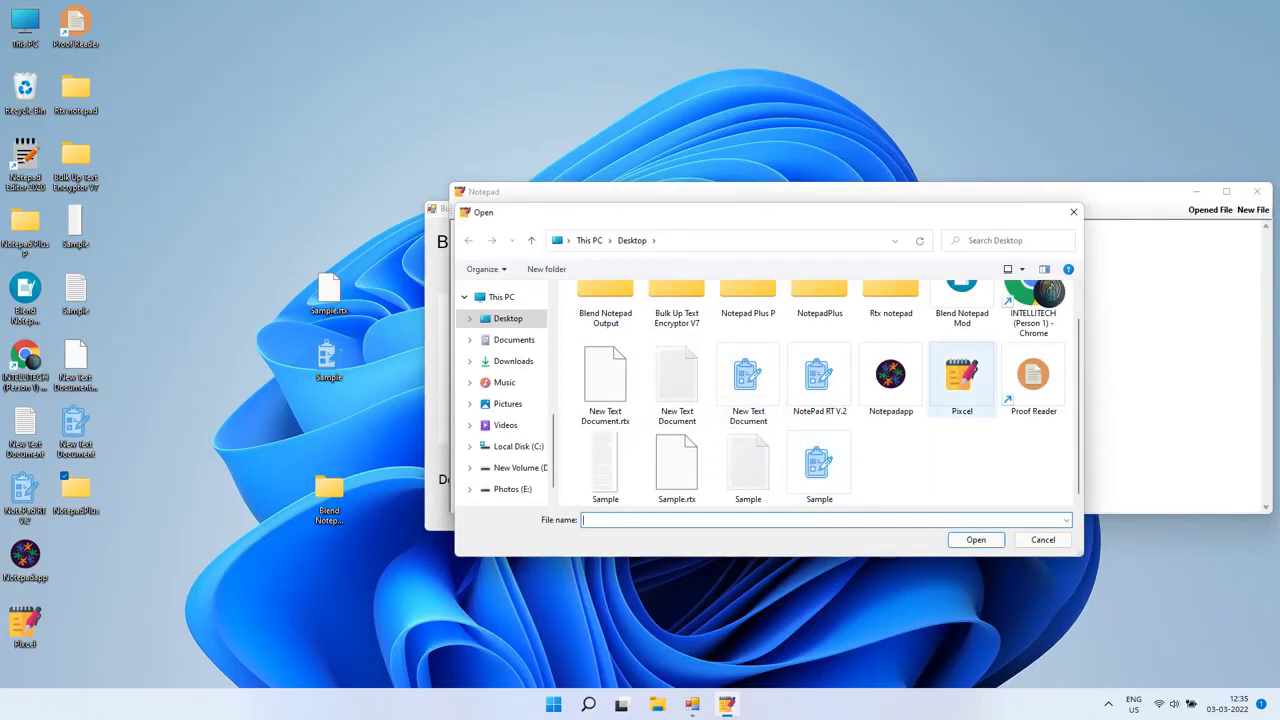
scroll(960, 372, up, 1)
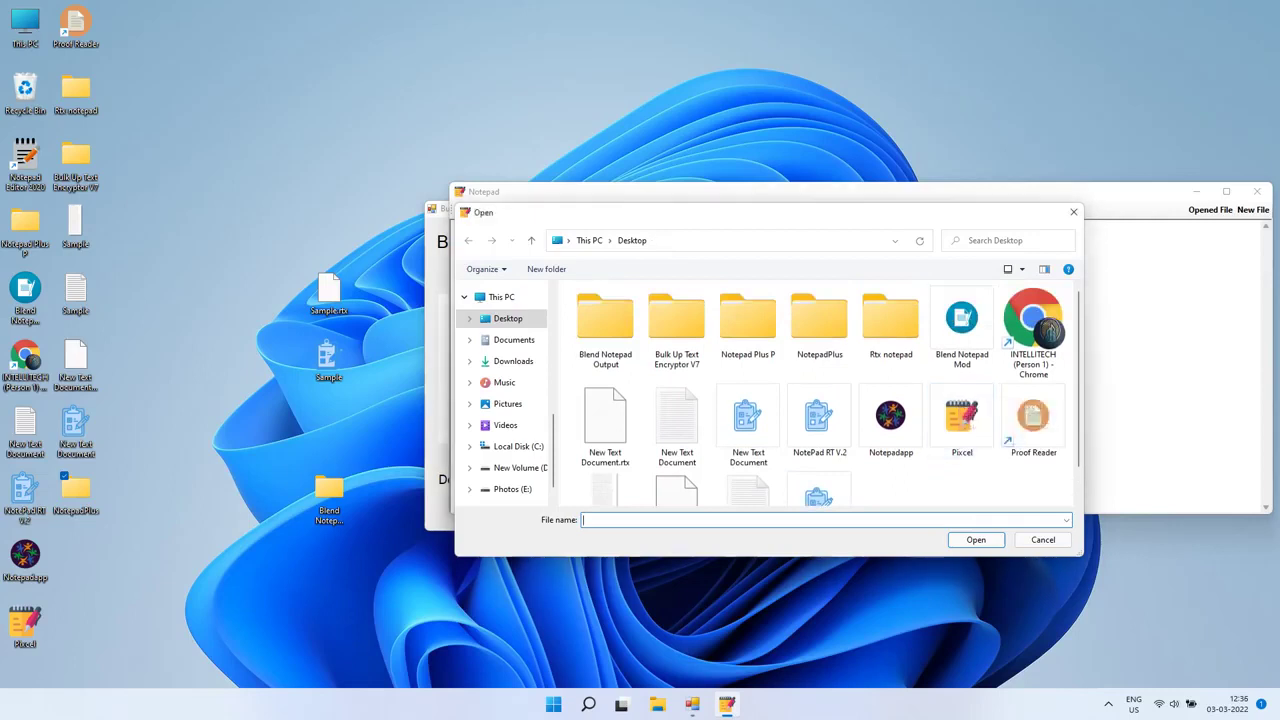
key(Escape)
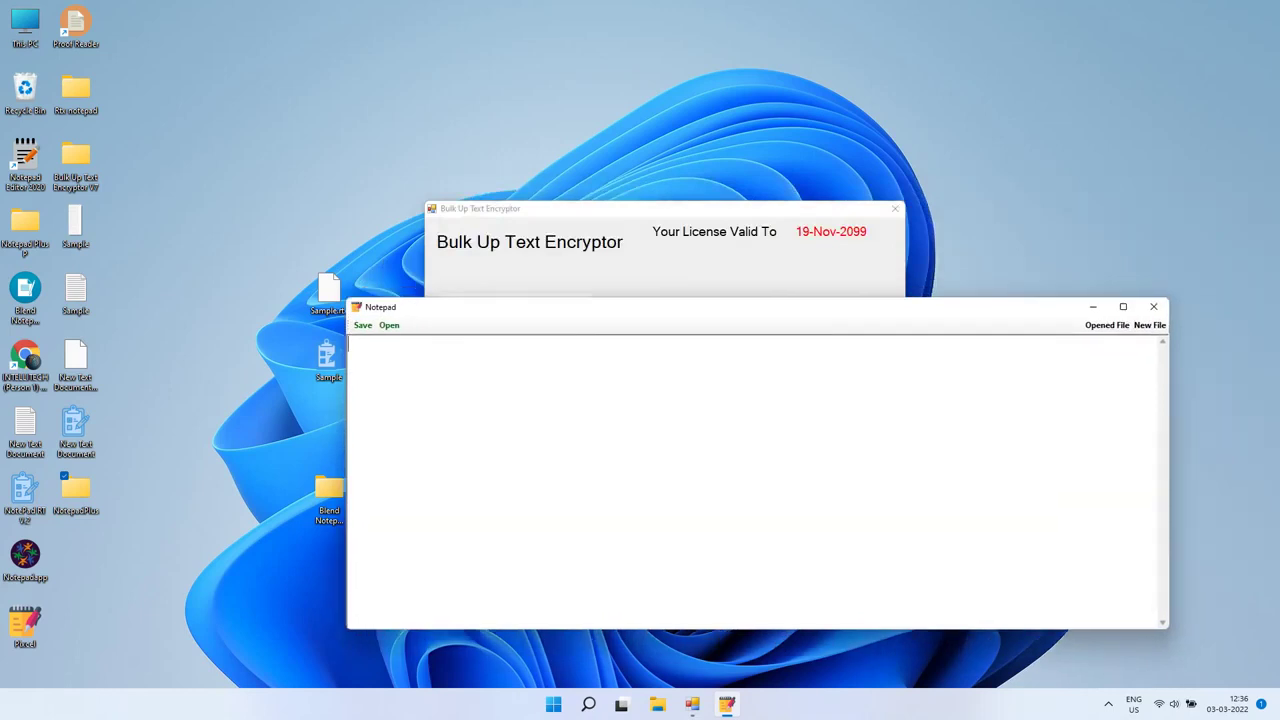
Step: Keep the Desktop as input folder, set the Desktop as output folder, and run the conversion
click(848, 317)
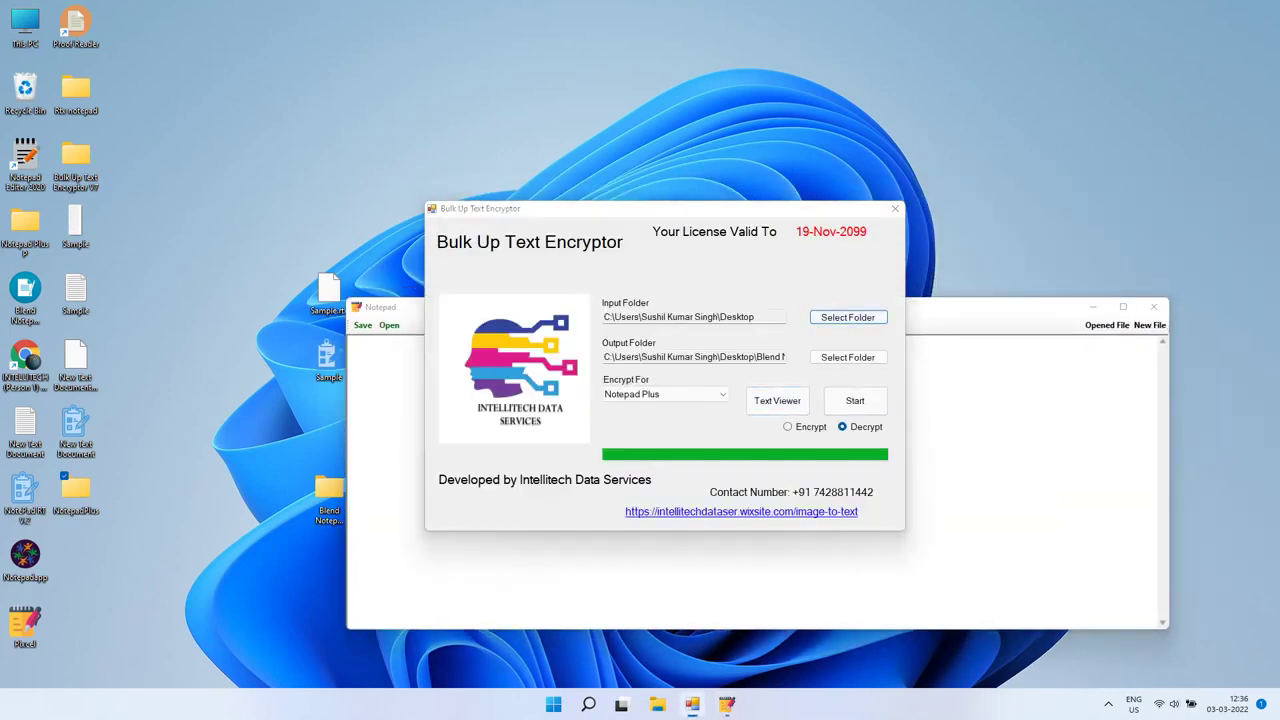
key(Escape)
key(Return)
key(Return)
key(Tab)
key(Return)
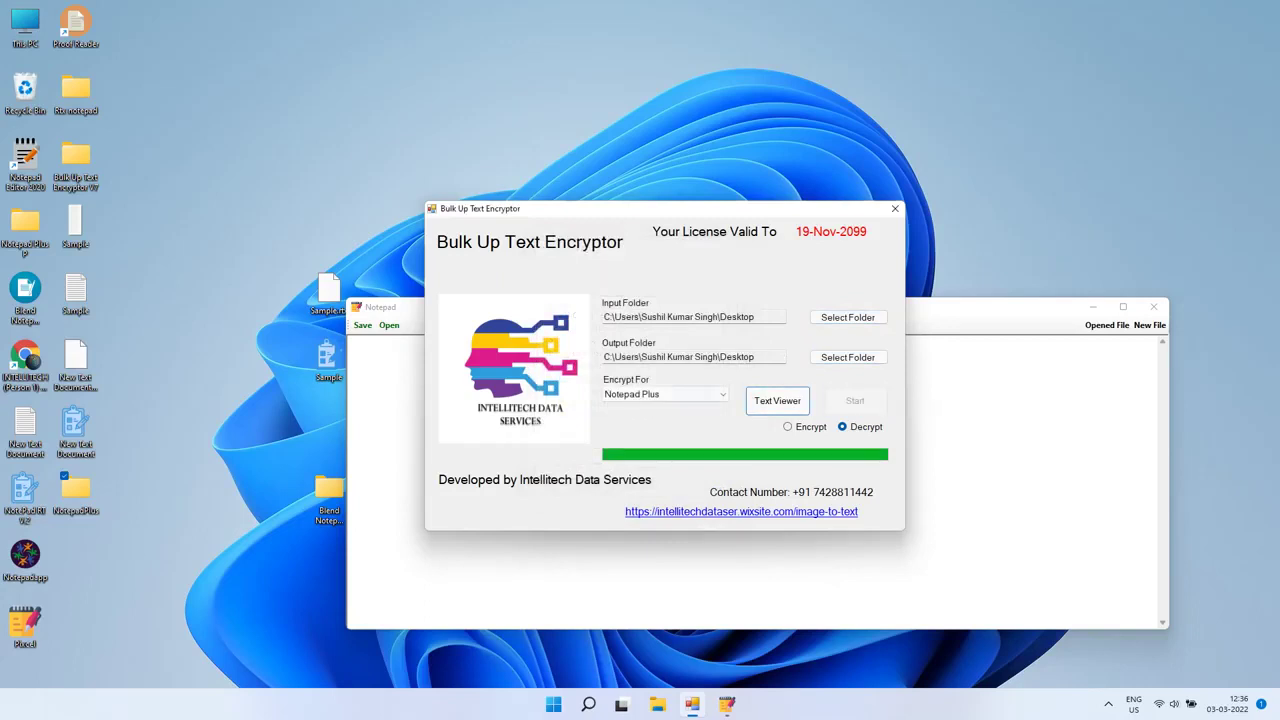
key(Return)
Step: Browse the Desktop's folders and Sample files in Notepad Plus's open dialog, then cancel it
click(389, 325)
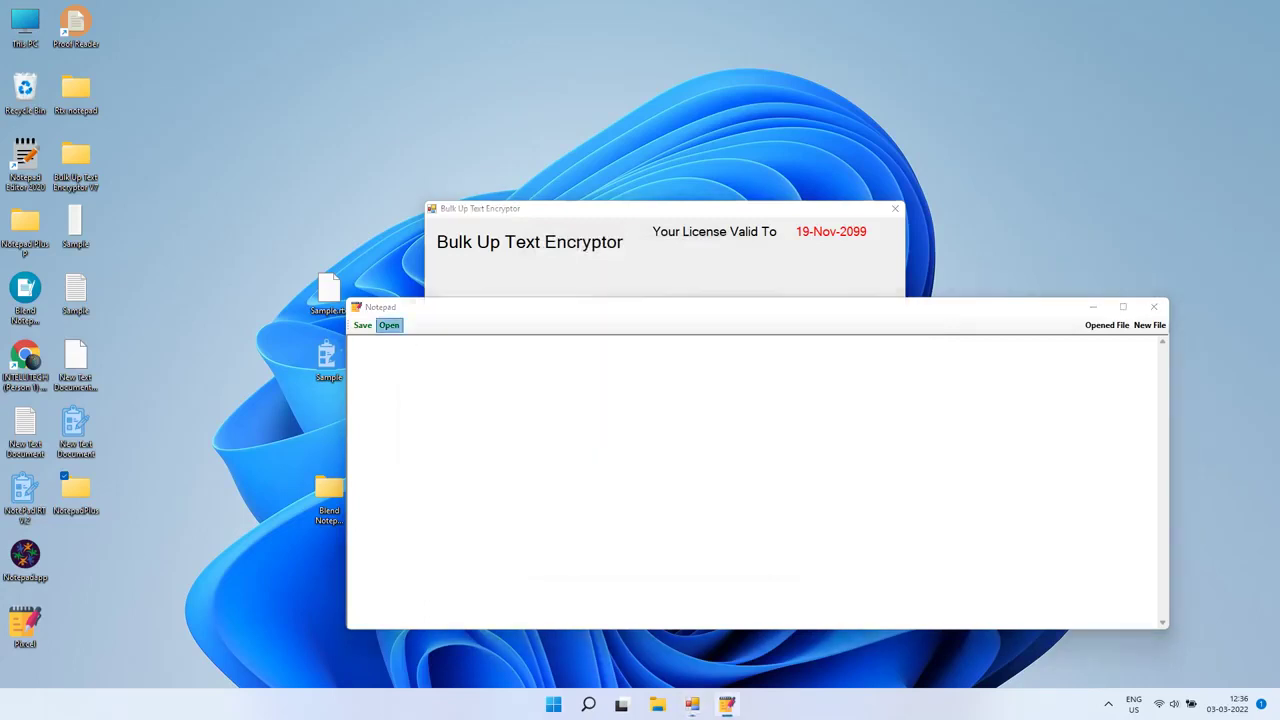
scroll(665, 500, down, 1)
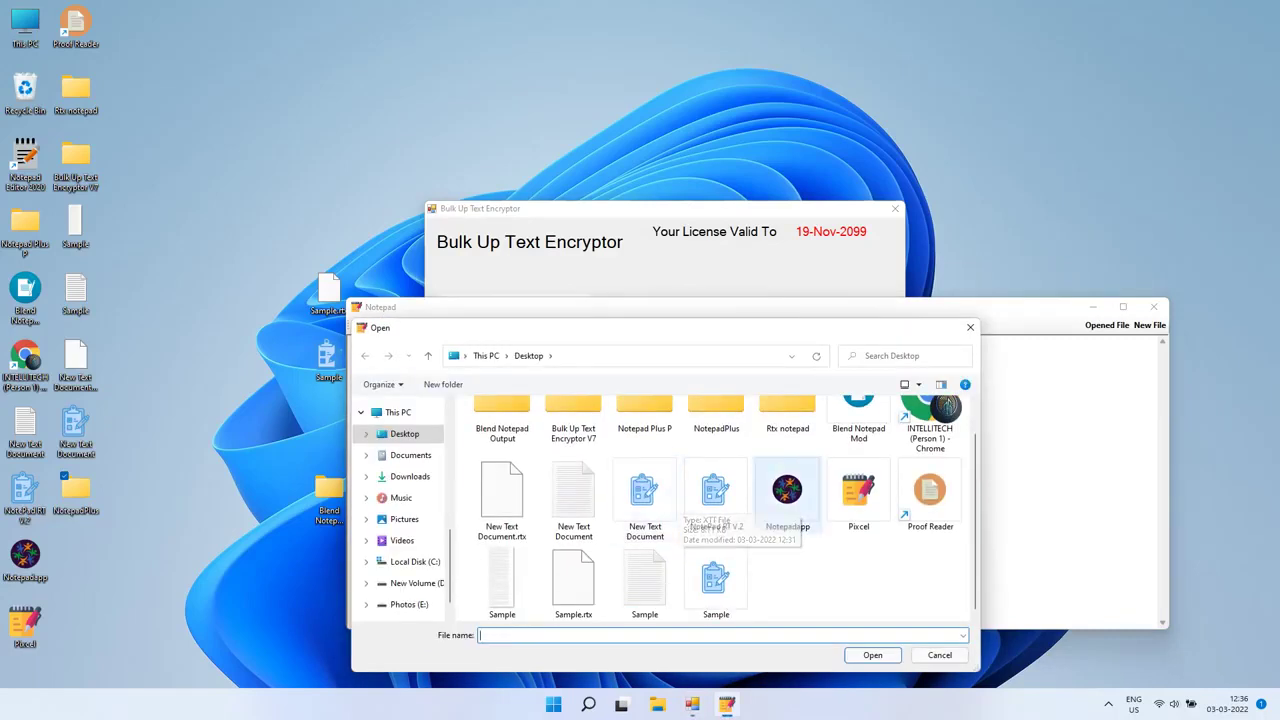
scroll(858, 488, up, 1)
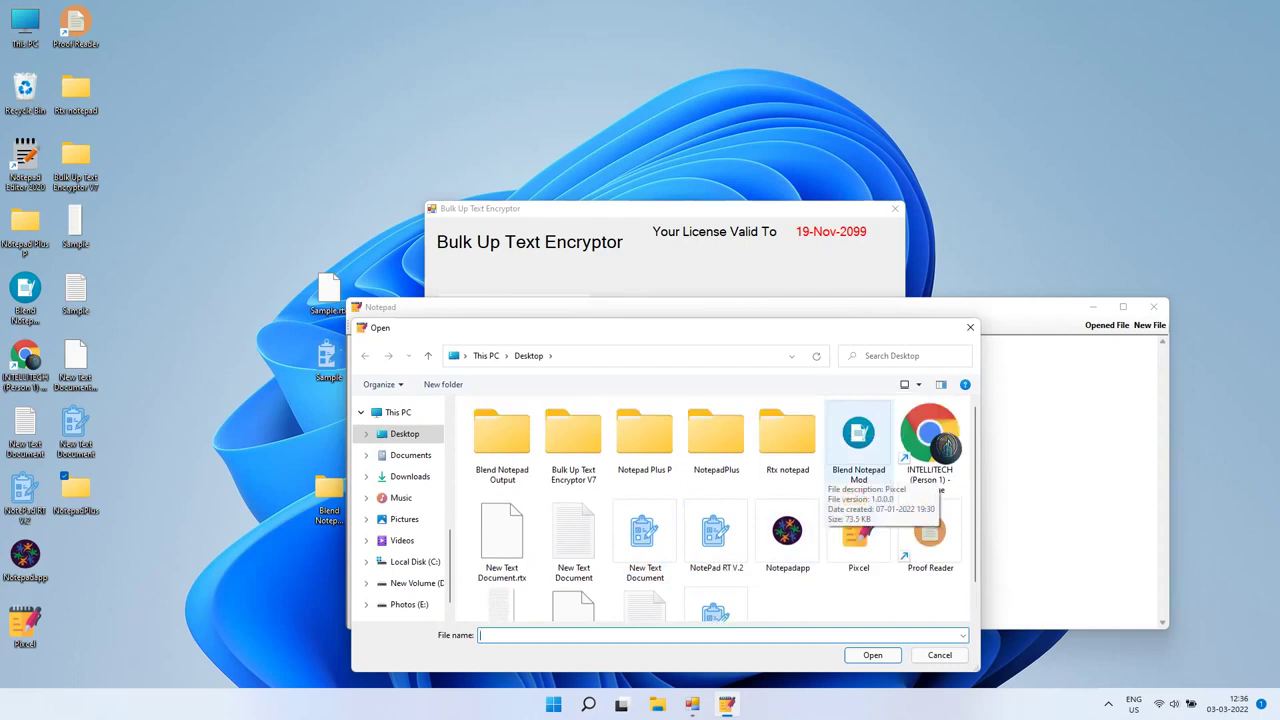
scroll(885, 500, down, 1)
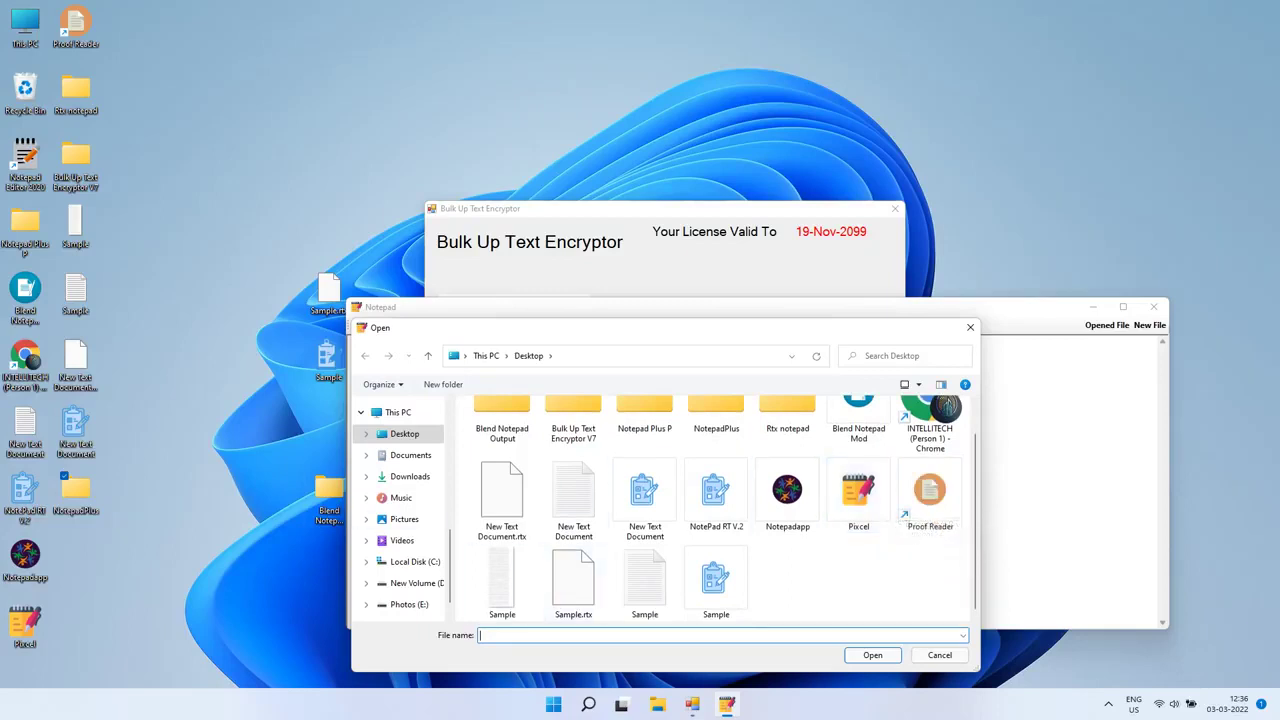
click(940, 655)
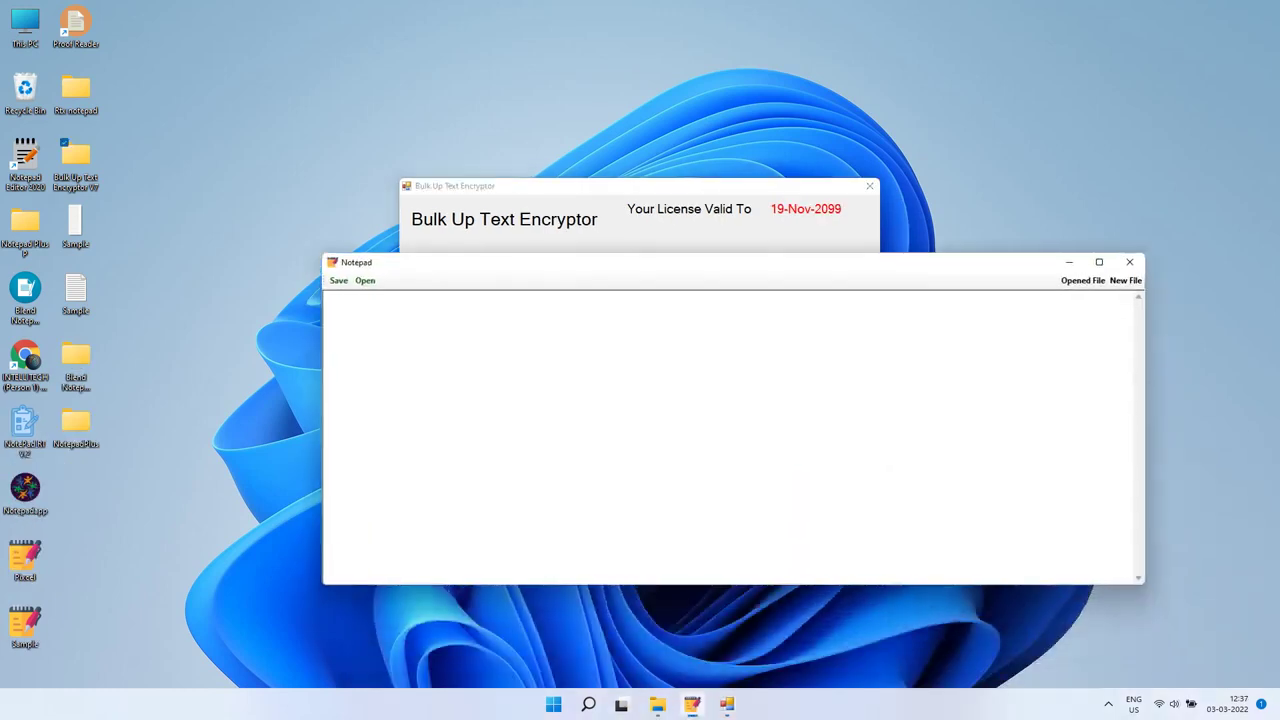
Step: Open the converted Sample.wrt from the Desktop in Notepad Plus, check its readable text, then close it
click(365, 280)
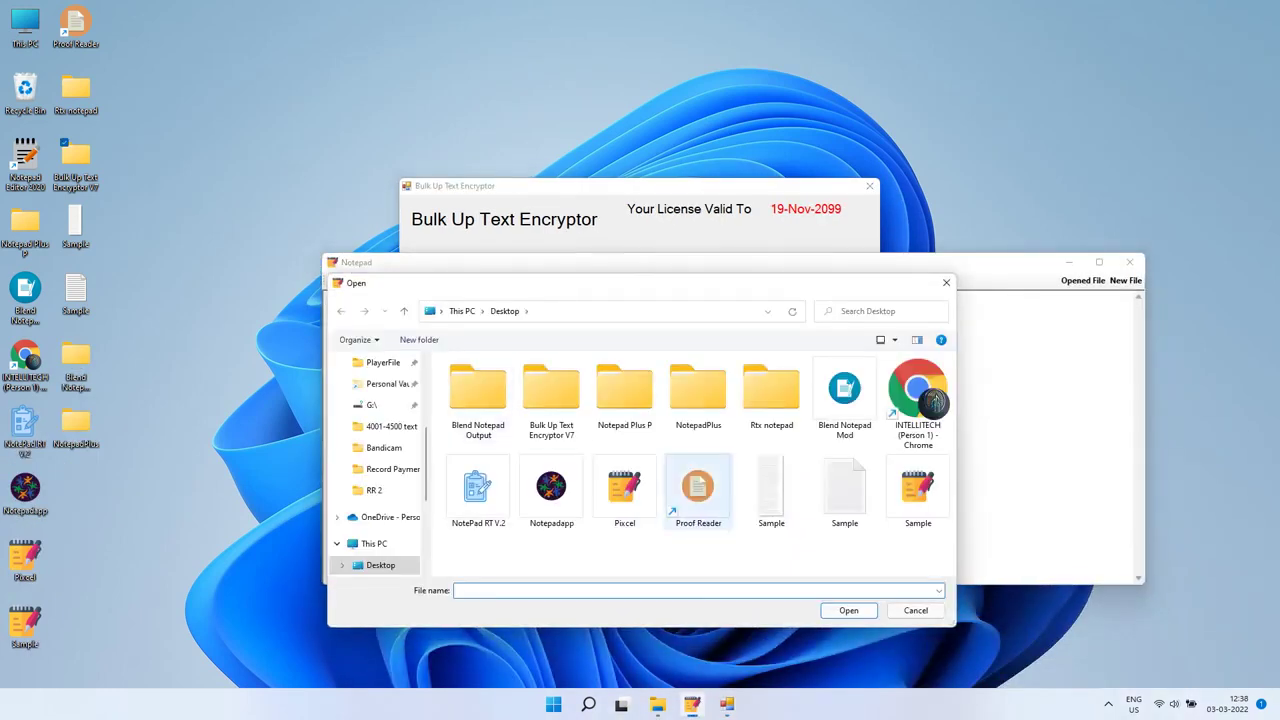
double_click(918, 490)
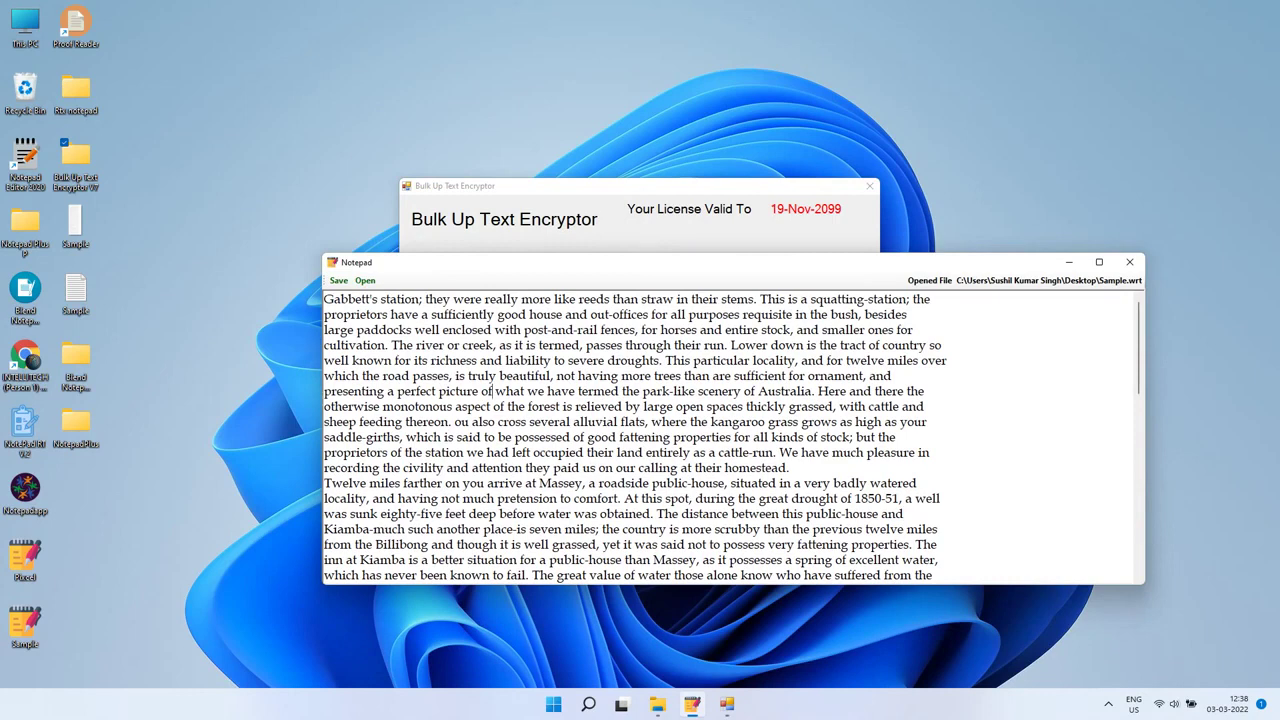
click(1129, 262)
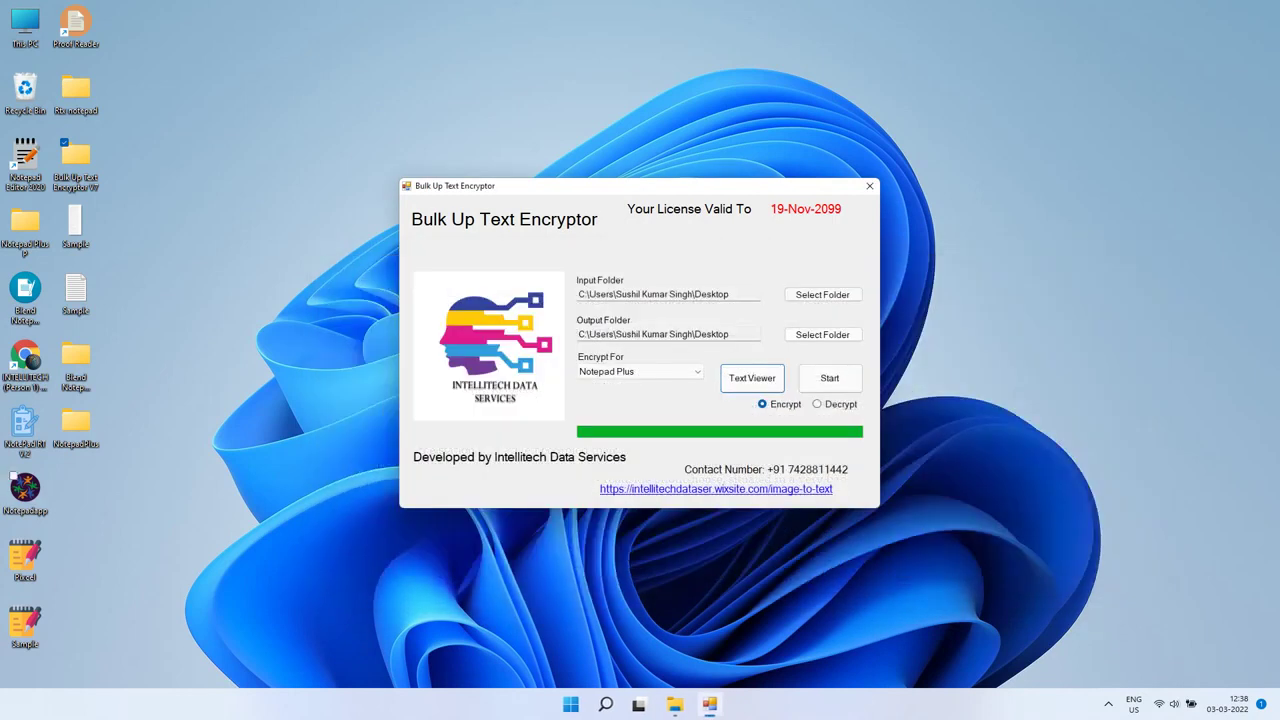
Step: Write a thank-you note in Ostia notepad on compatibility with multiple company notepads, then close without saving
key(Return)
text(So As you can see this software is )
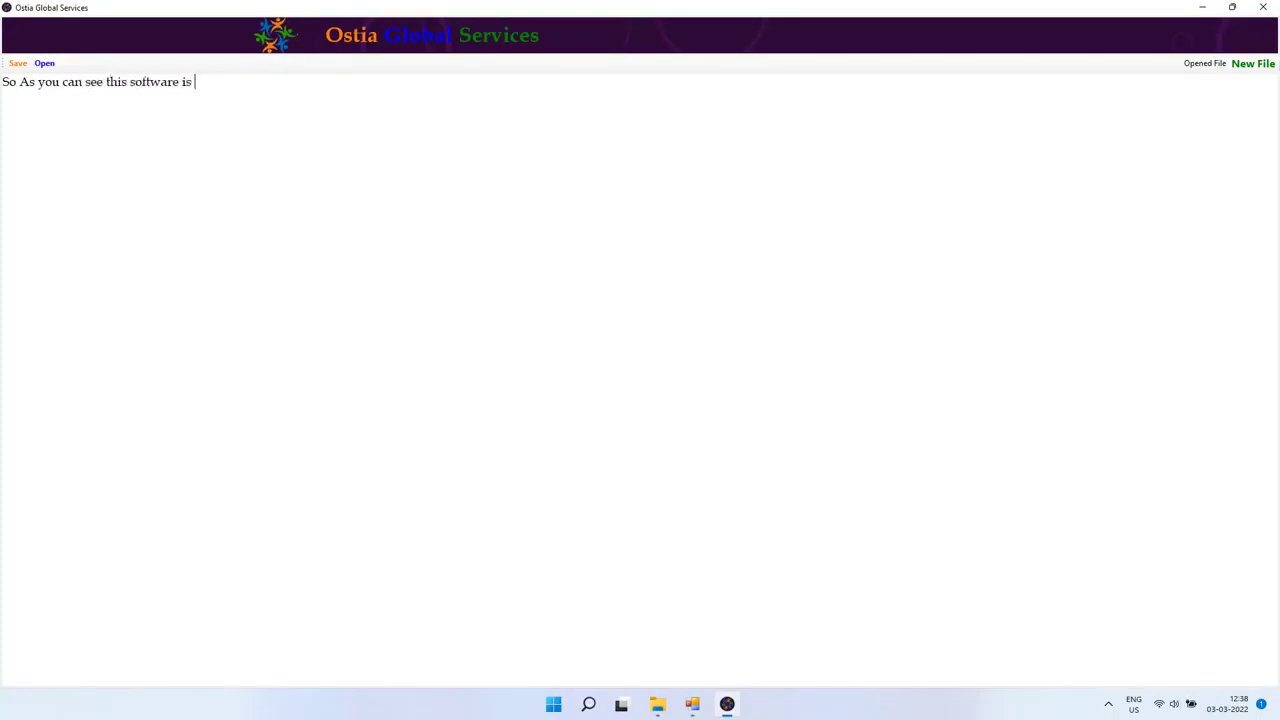
text(compatible with multipl)
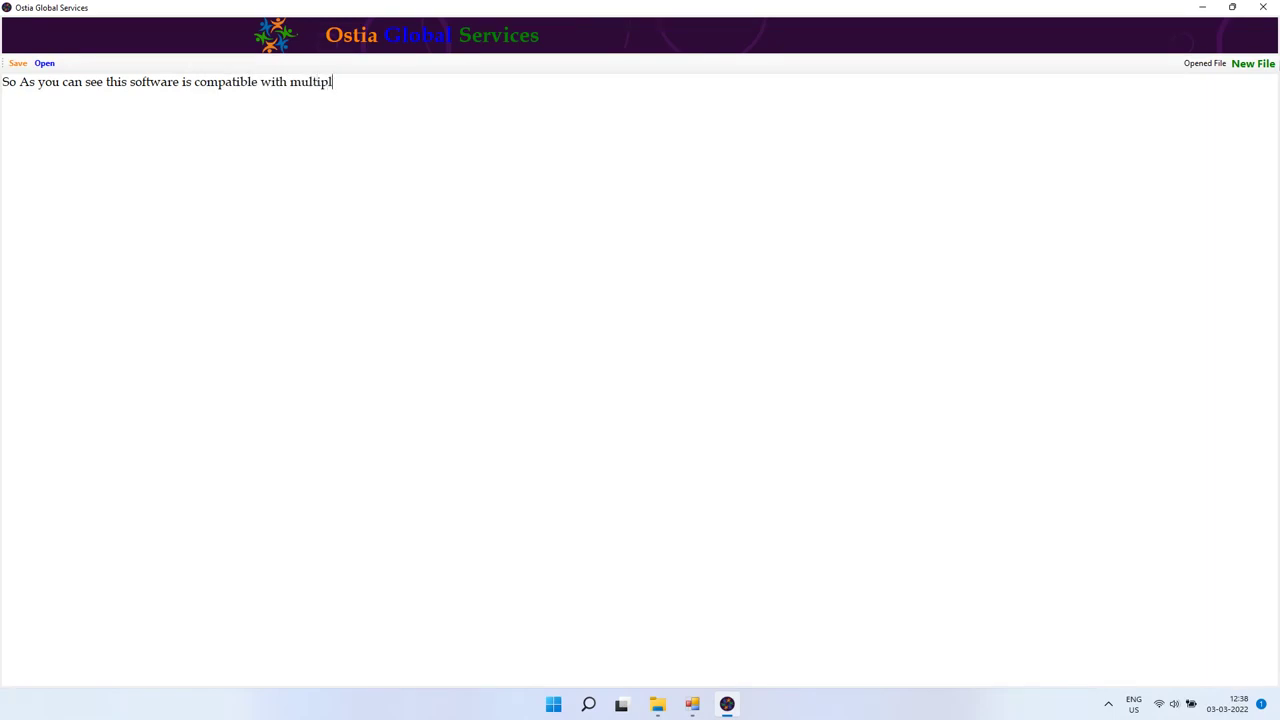
text(e company notepads and)
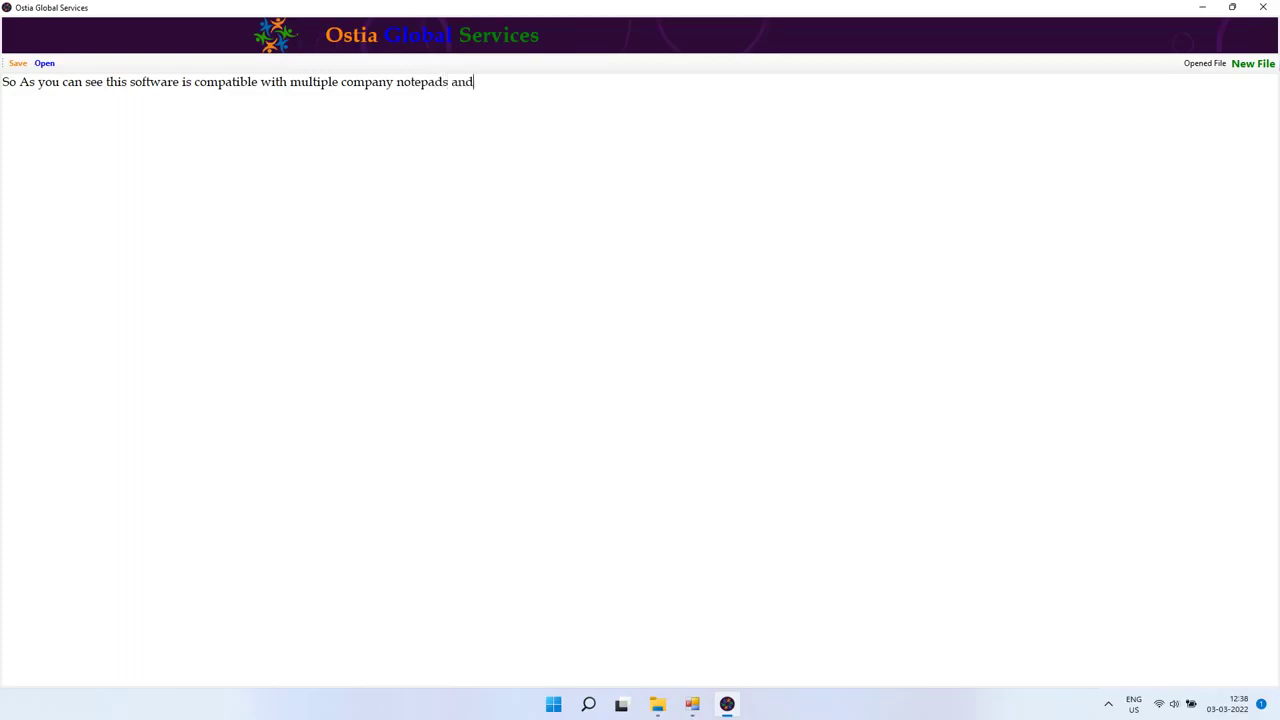
text( its very fast and 100% safe. )
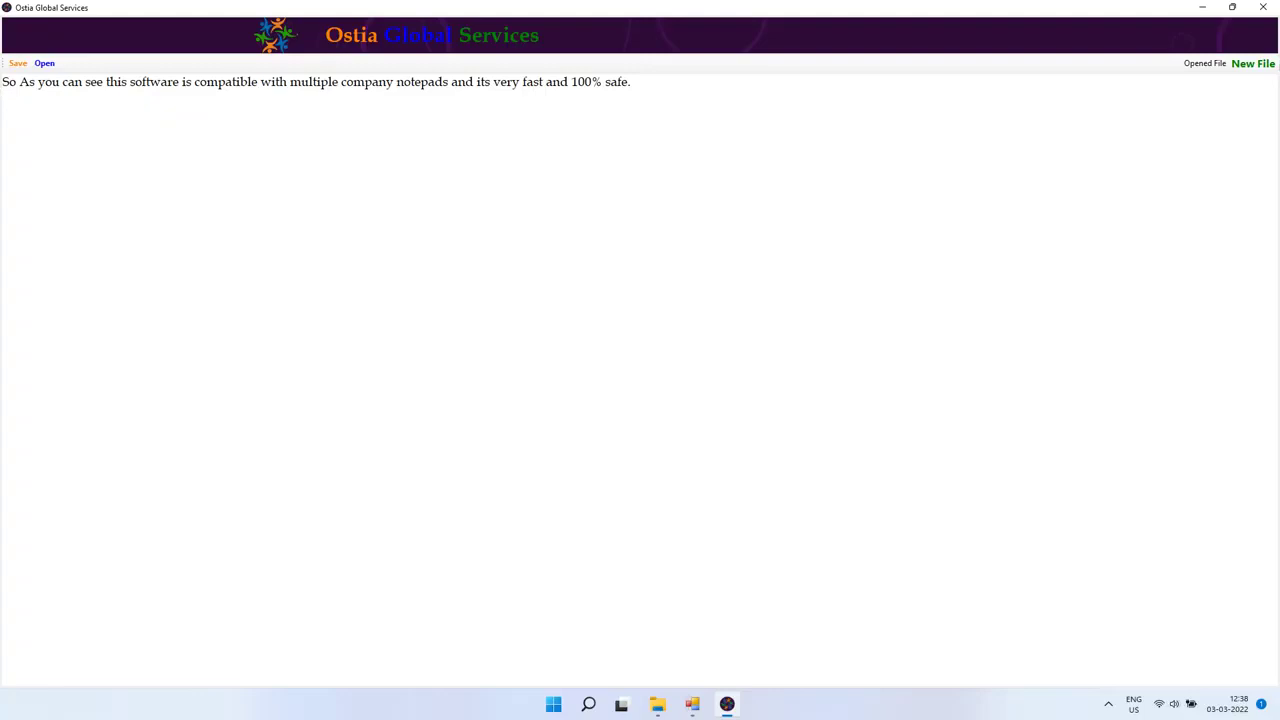
text(Thank you for watching)
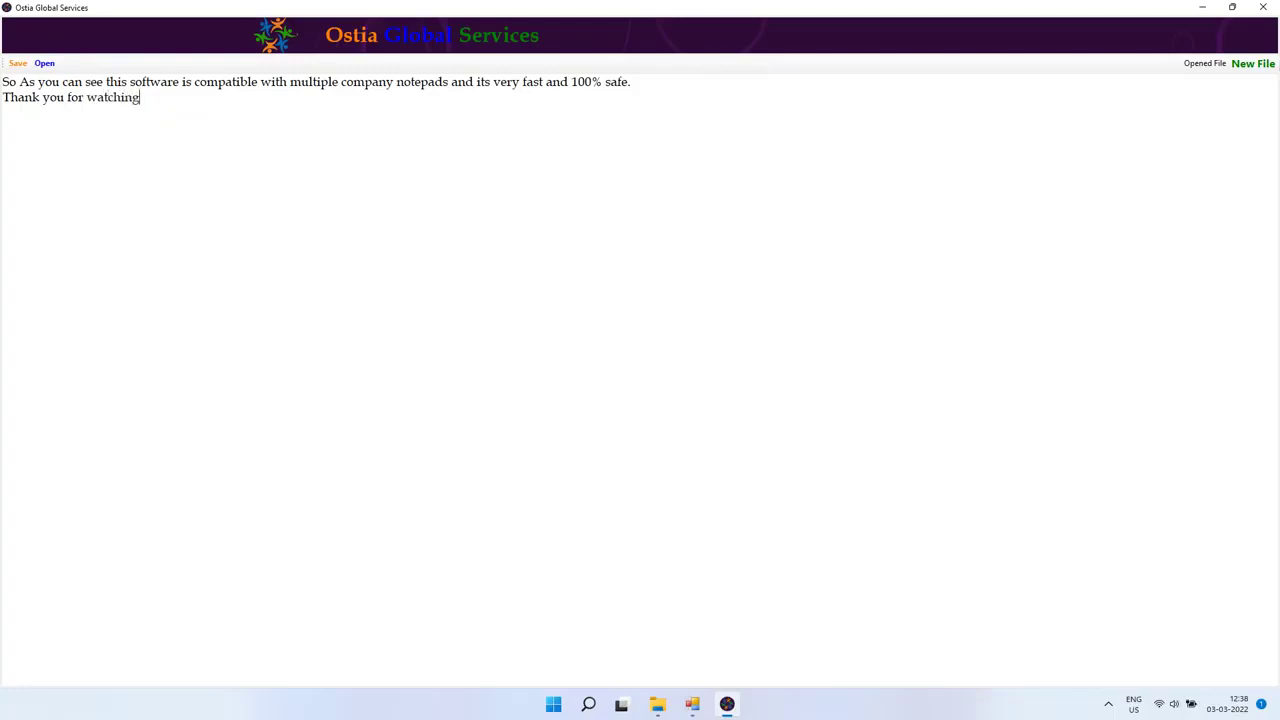
text( demo. For further enq)
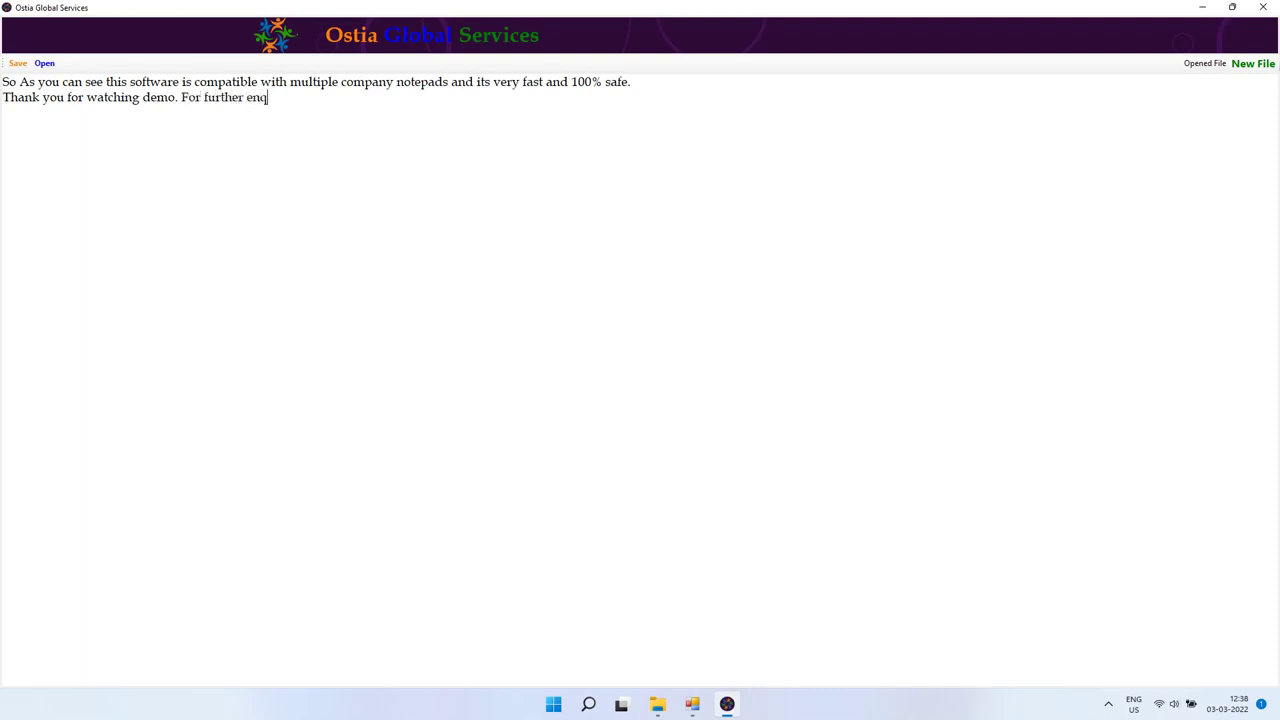
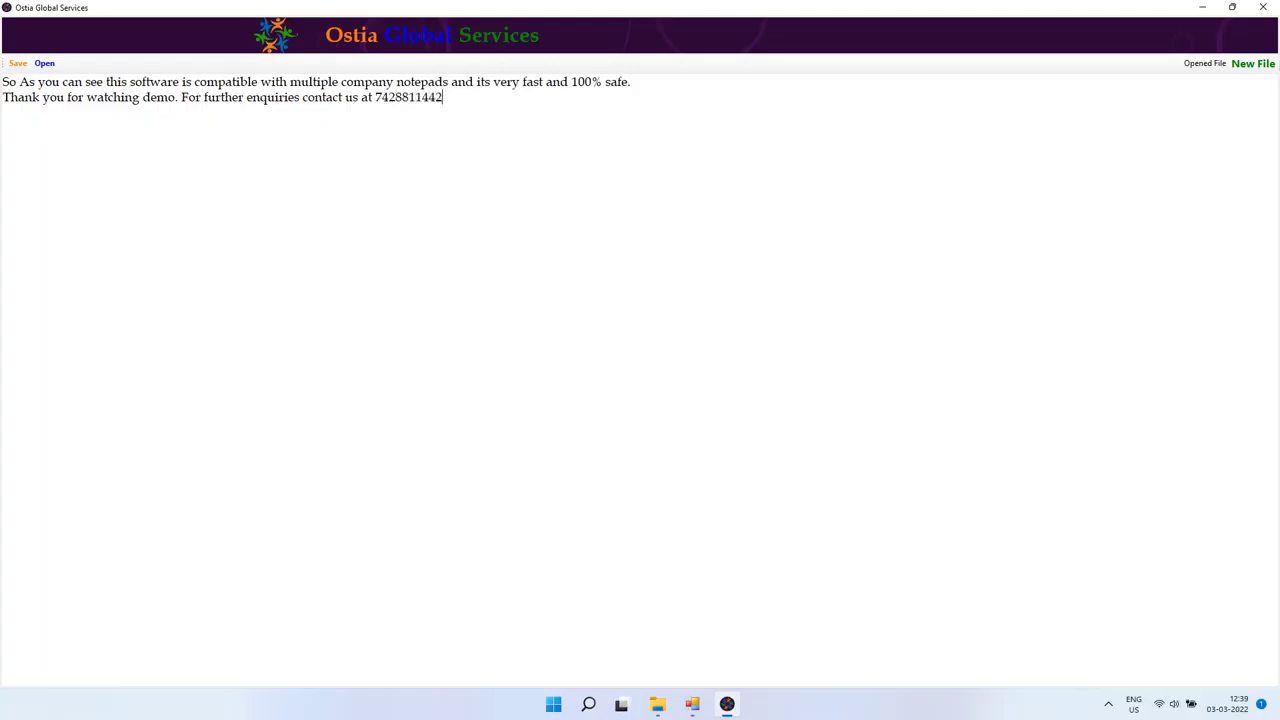
text(We a)
text(lso )
text(developed)
text(rro)
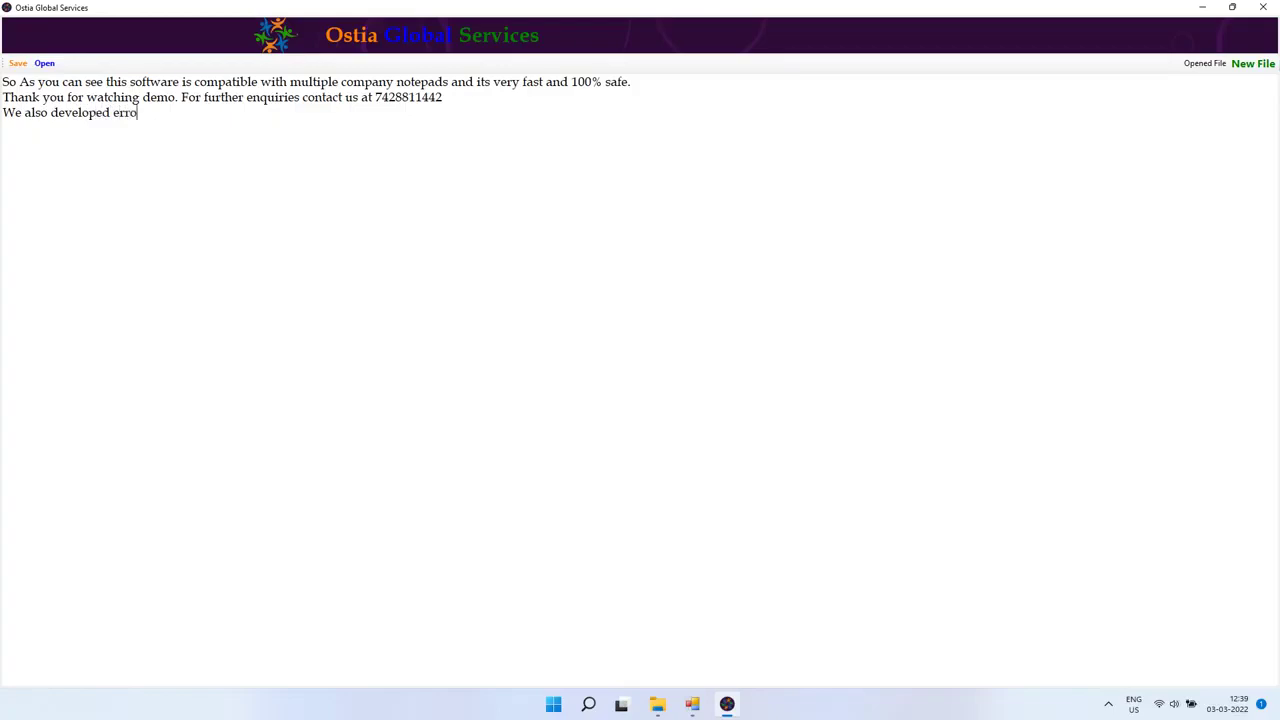
text(r checking software foe )
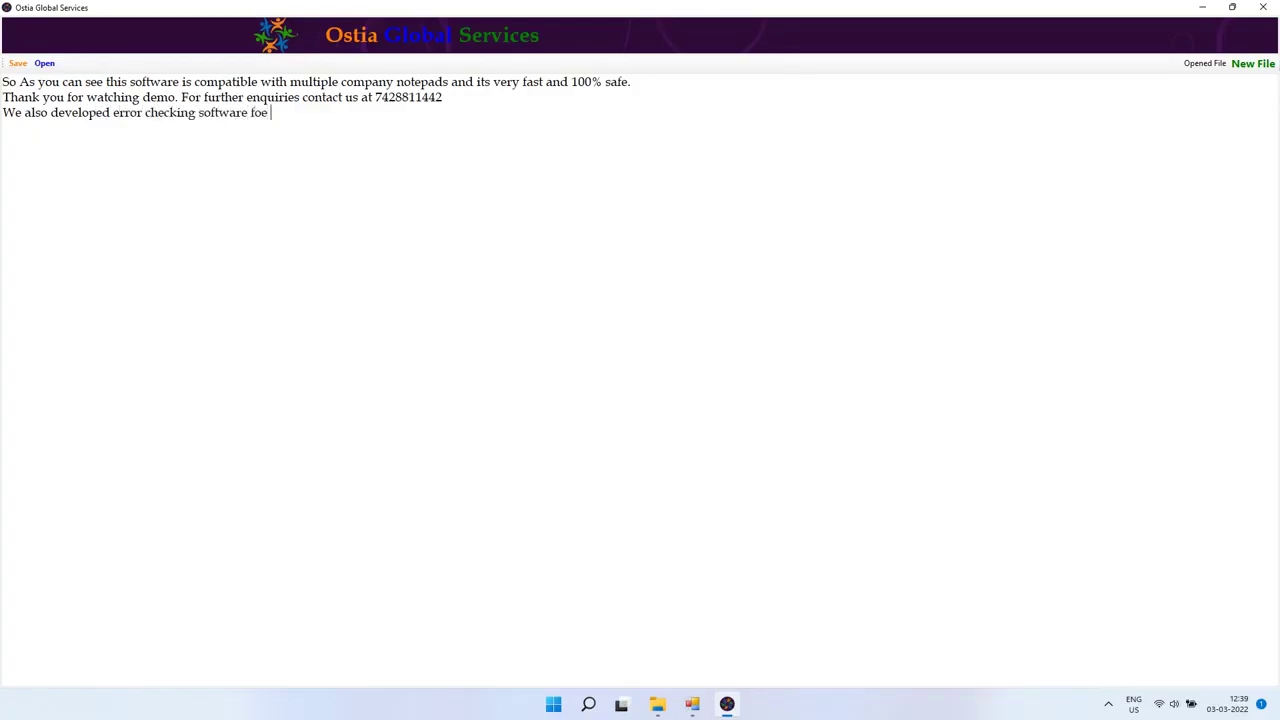
key(BackSpace)
key(BackSpace)
text(r company notepads.)
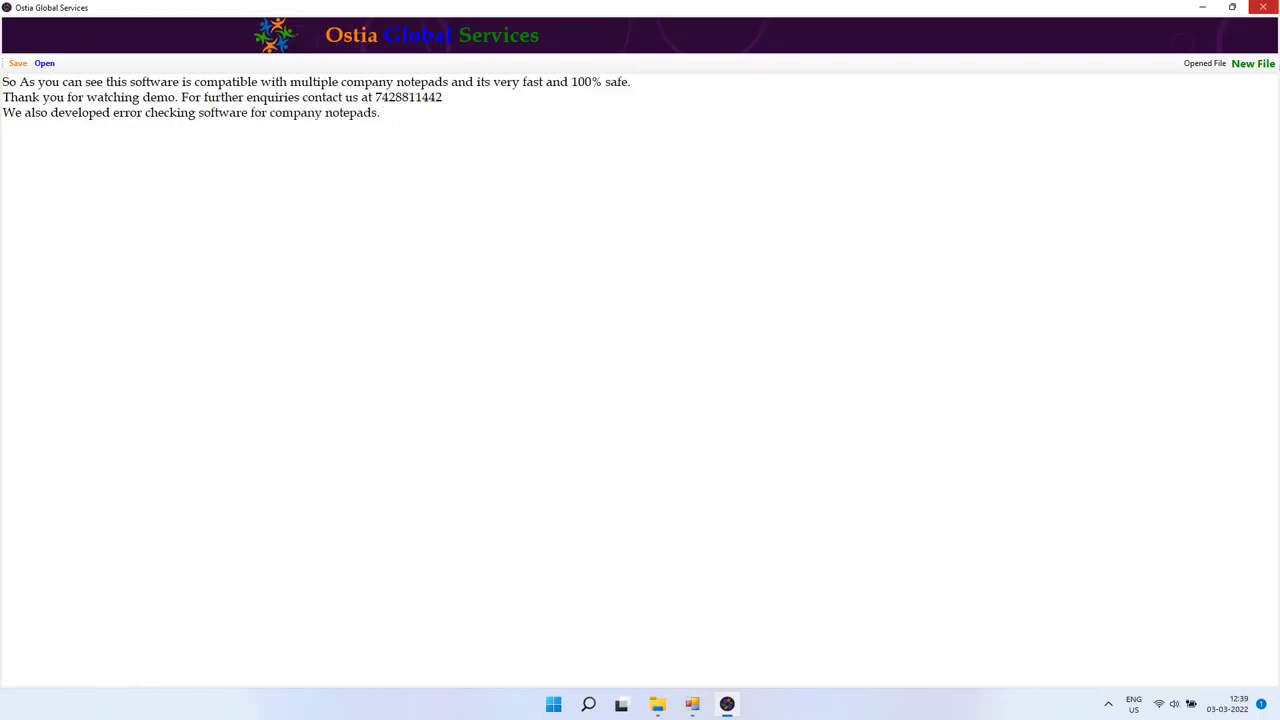
click(1263, 7)
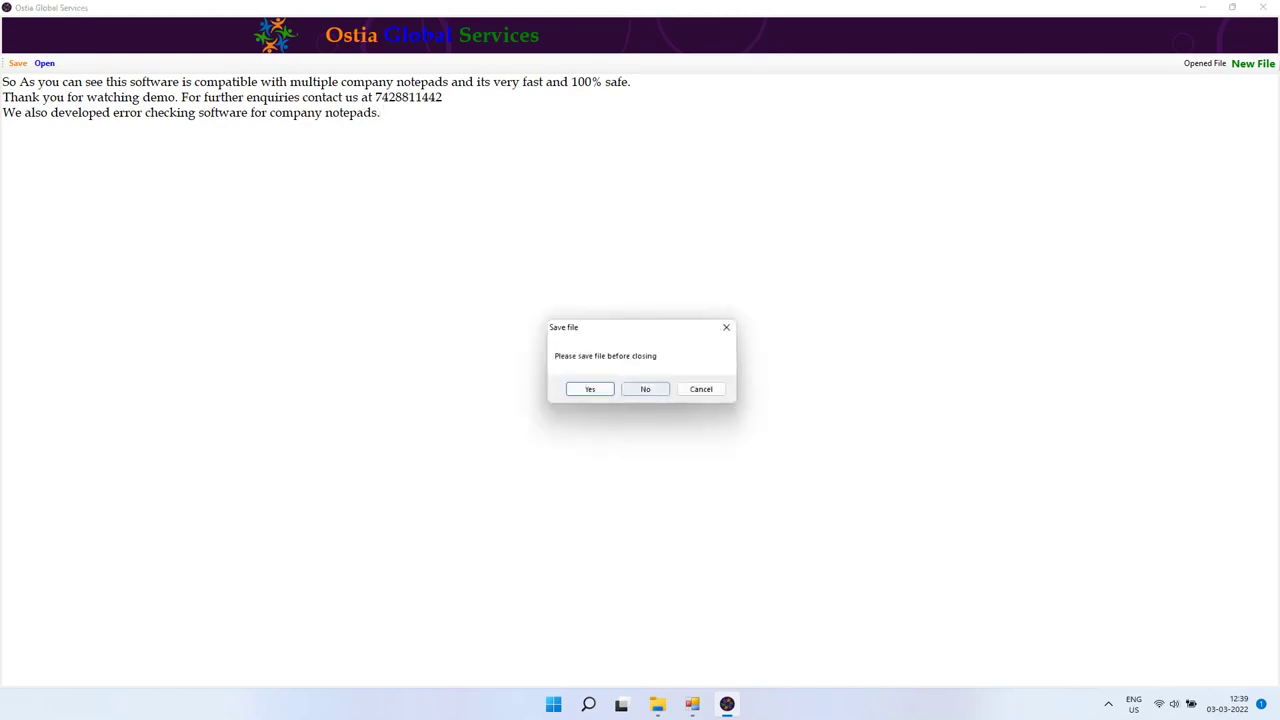
click(645, 389)
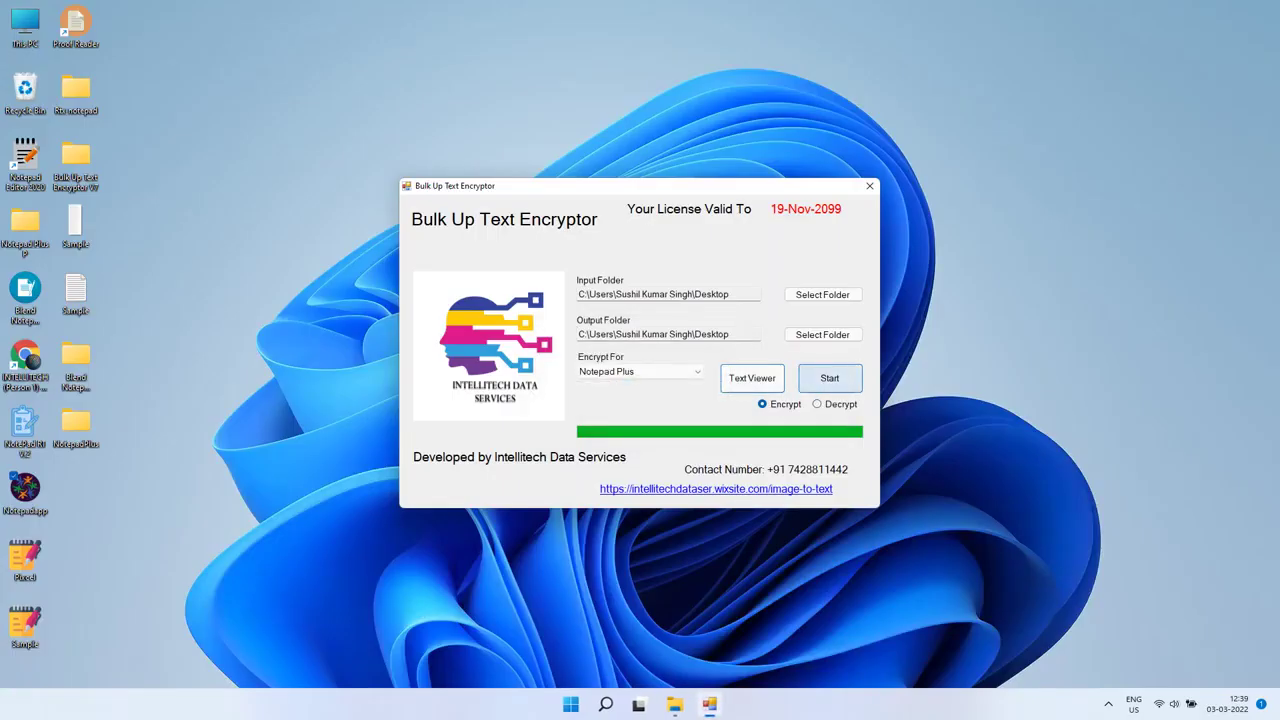